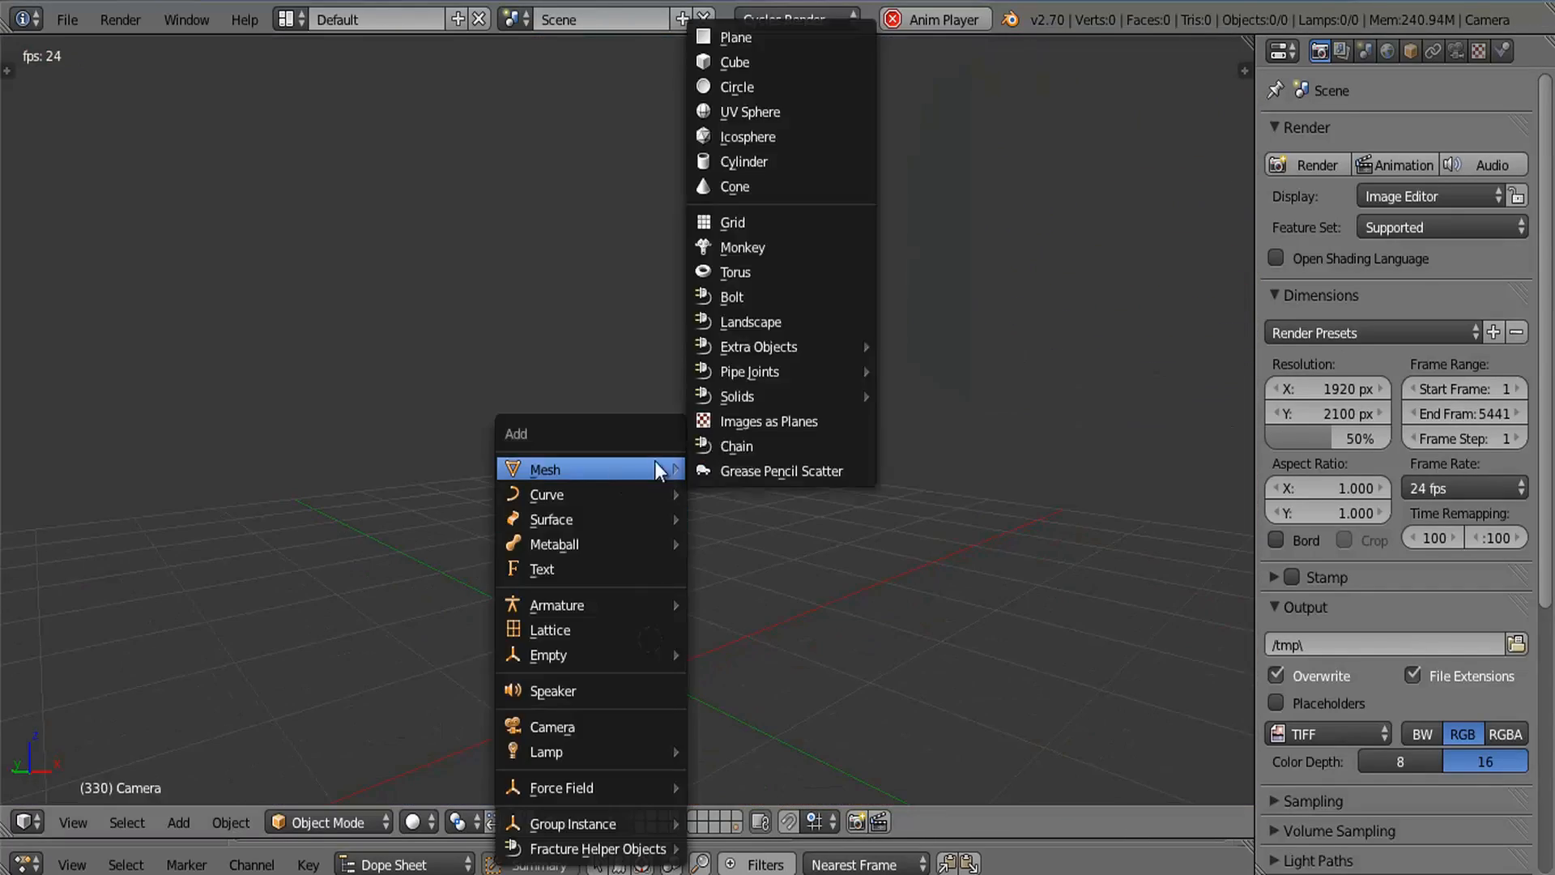
# - Add a plane mesh and delete all of its vertices except one corner vertex
pyautogui.moveTo(615, 480)
pyautogui.click(708, 55)
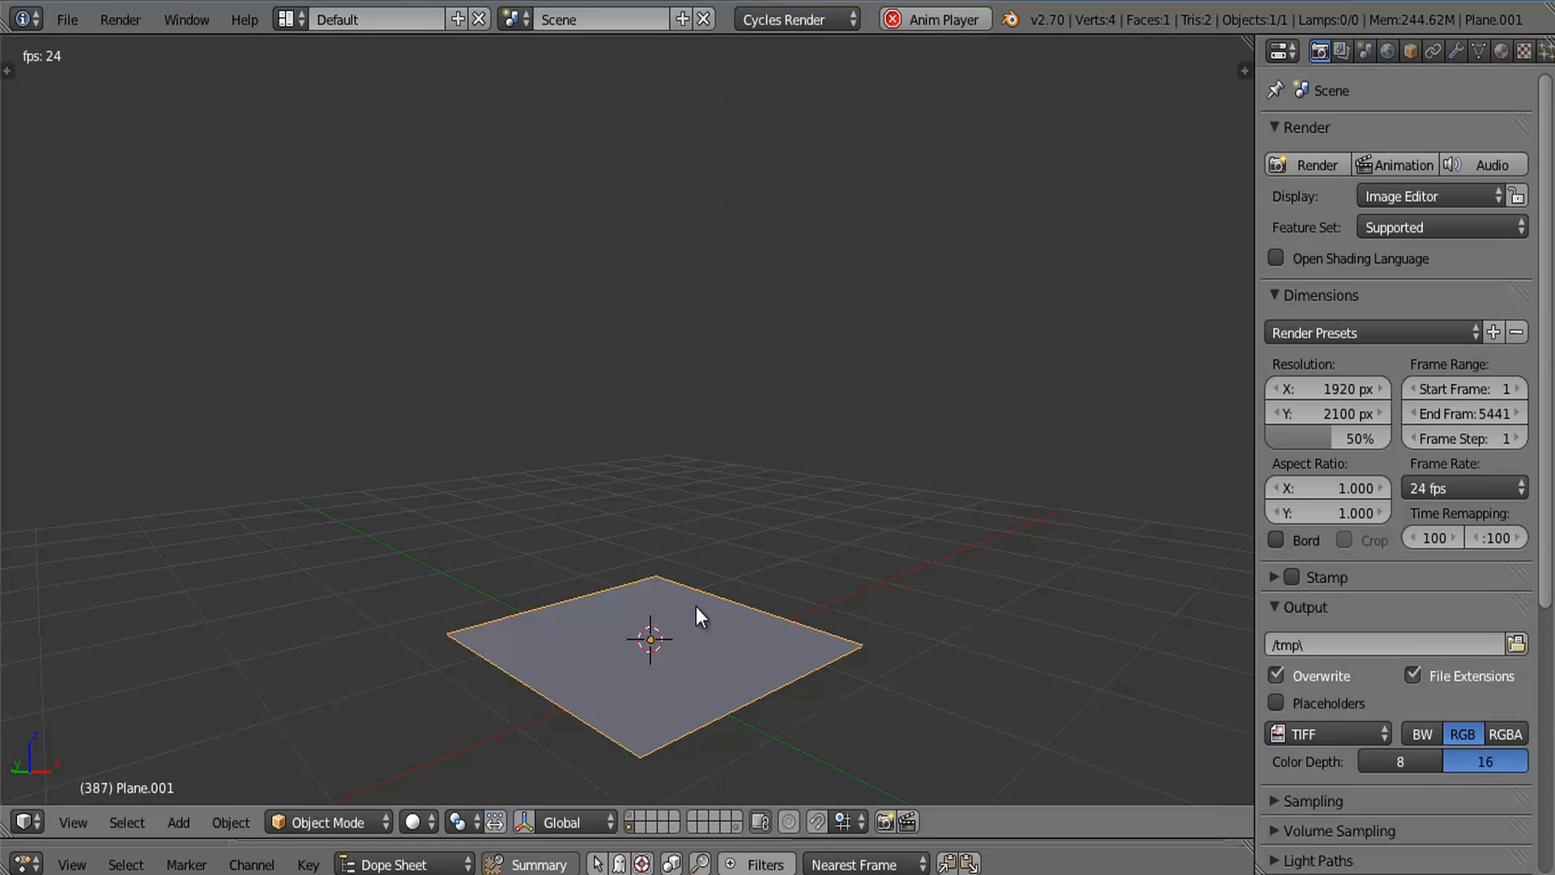
pyautogui.hotkey('alt', 'a')
pyautogui.press('Tab')
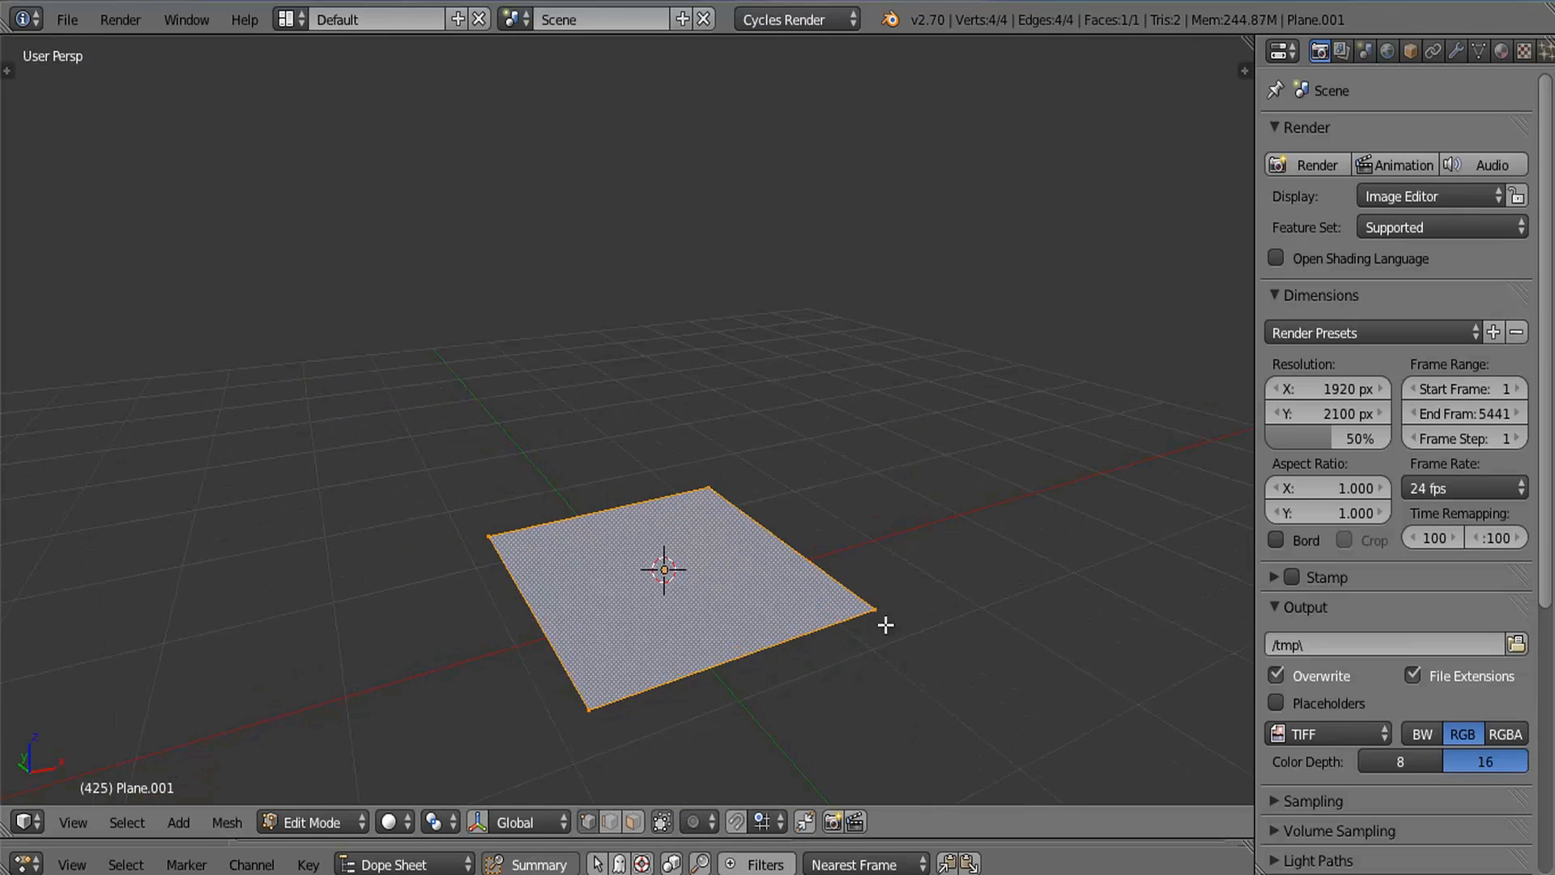
pyautogui.press('x')
pyautogui.click(644, 552)
pyautogui.press('Tab')
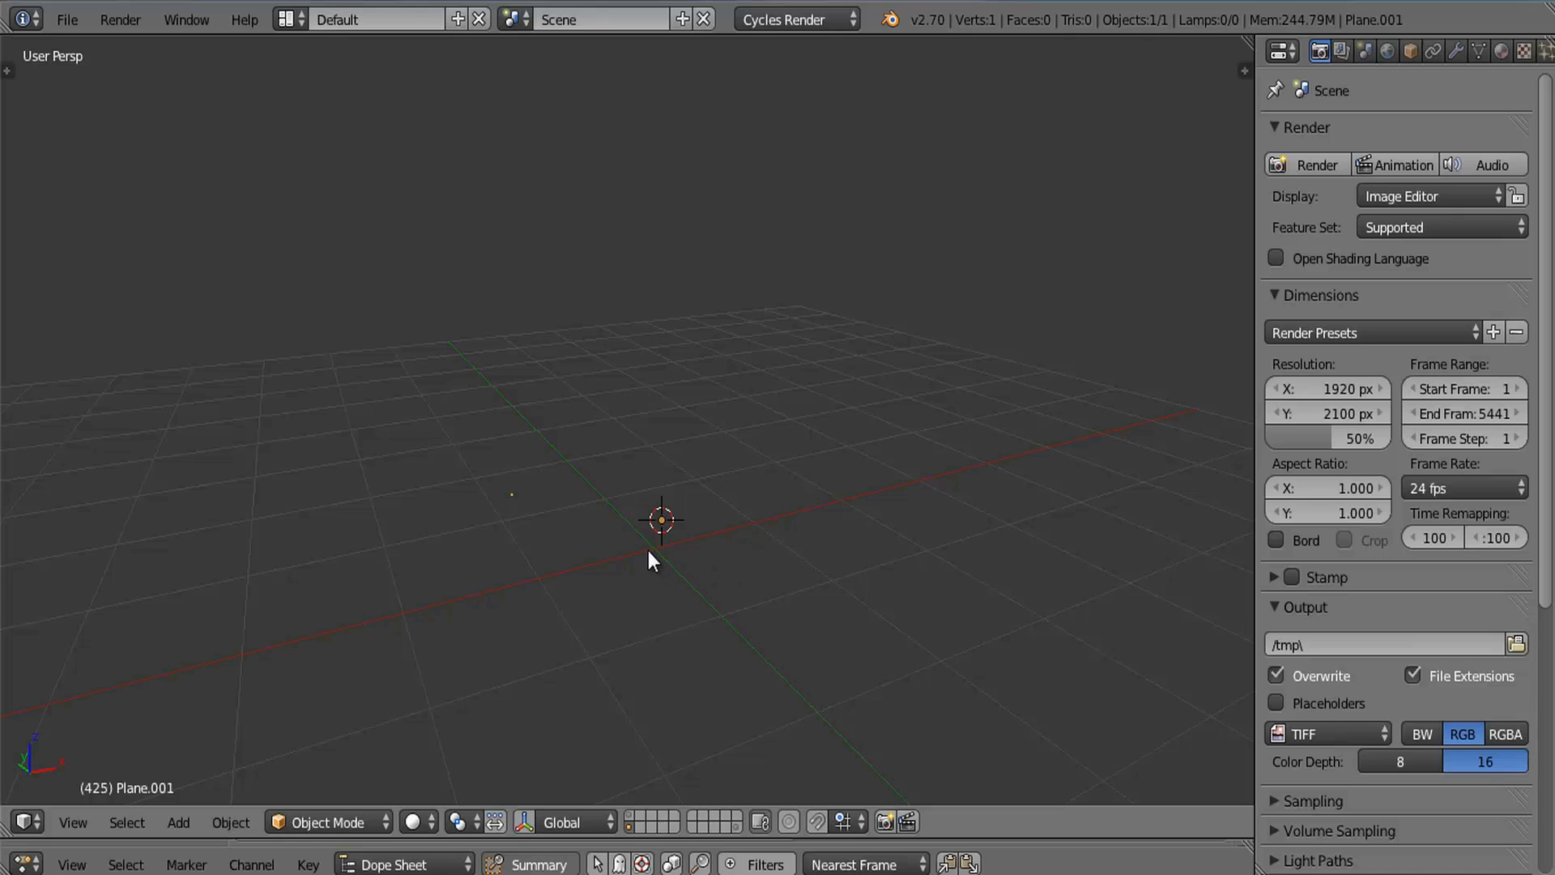
# - Move the single-vertex geometry onto the object's origin with Geometry to Origin
pyautogui.hotkey('ctrl', 'shift', 'alt', 'c')
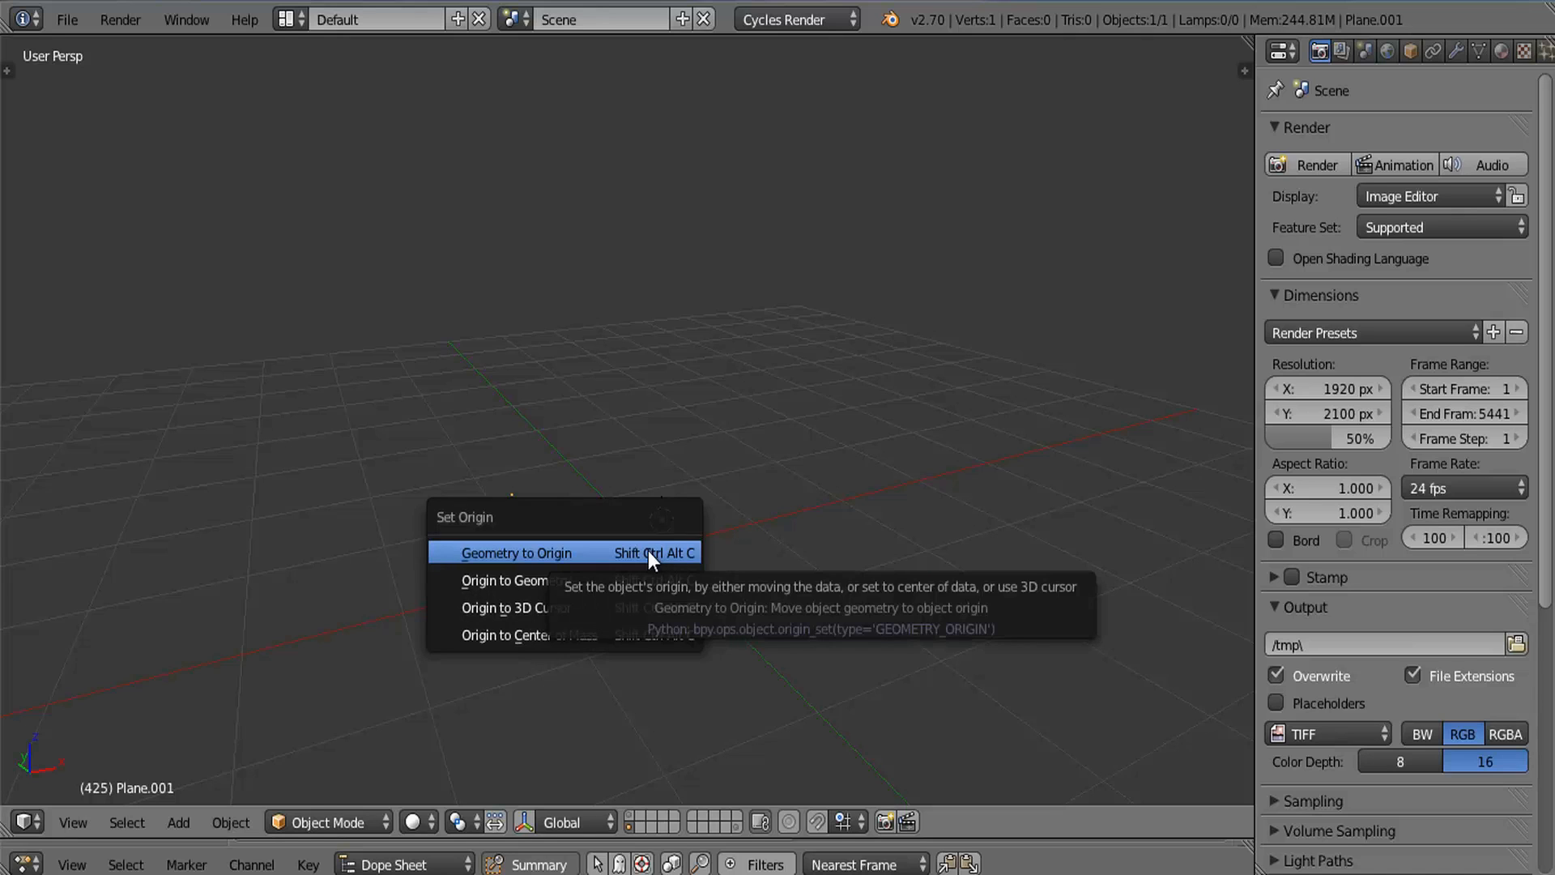
pyautogui.click(650, 553)
pyautogui.moveTo(659, 552); pyautogui.dragTo(743, 539, button='middle')
pyautogui.hotkey('alt', 'a')
# - Add a Skin modifier with smooth shading and a Subdivision Surface modifier at view level 1 to the vertex object
pyautogui.click(1456, 50)
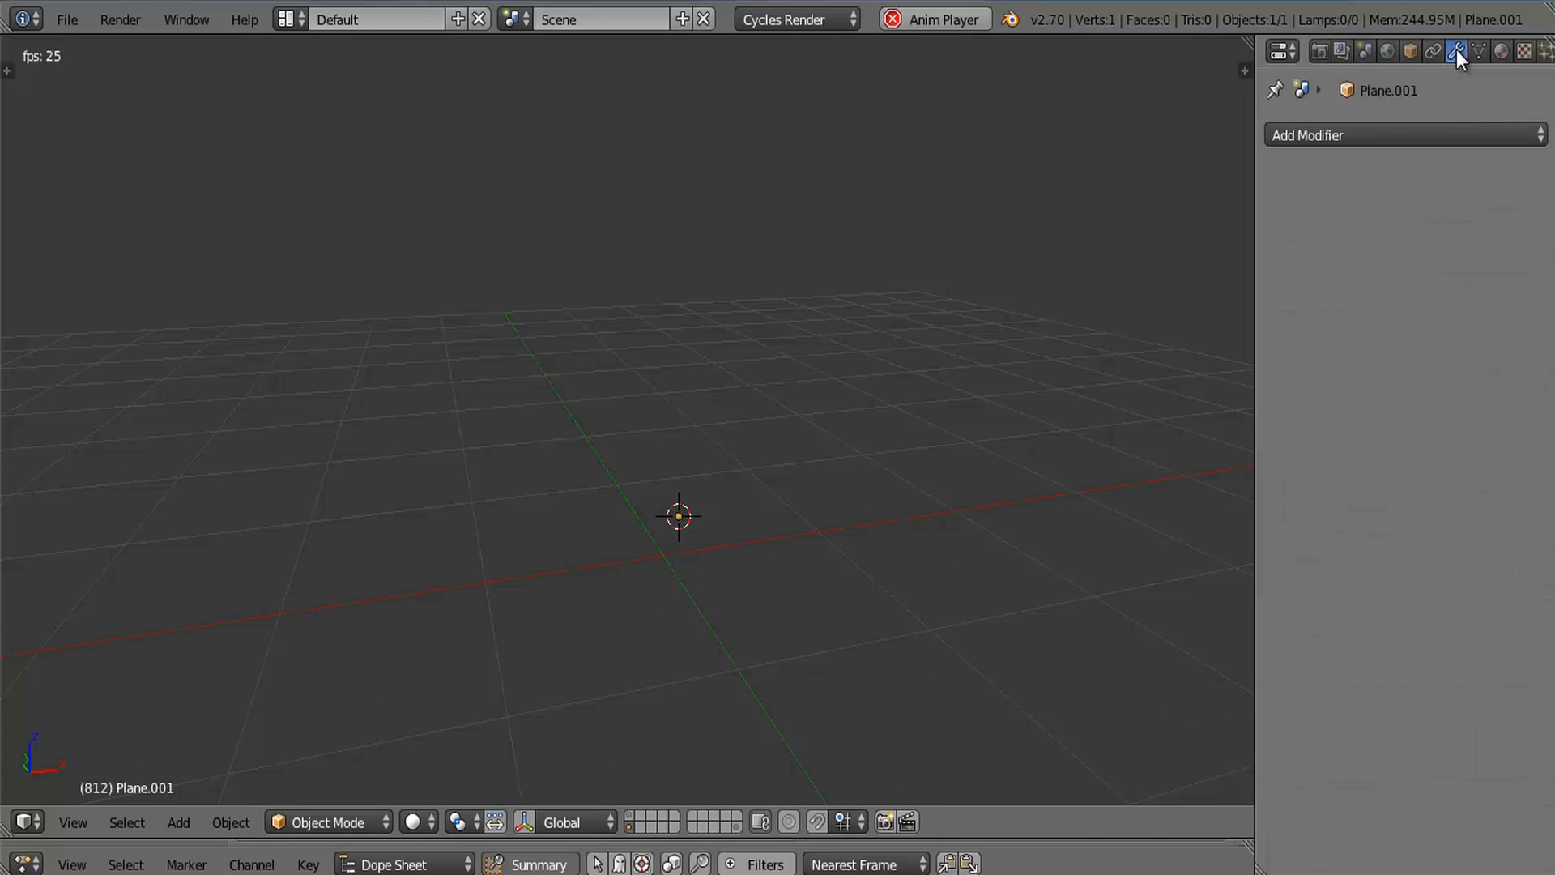
pyautogui.click(1389, 134)
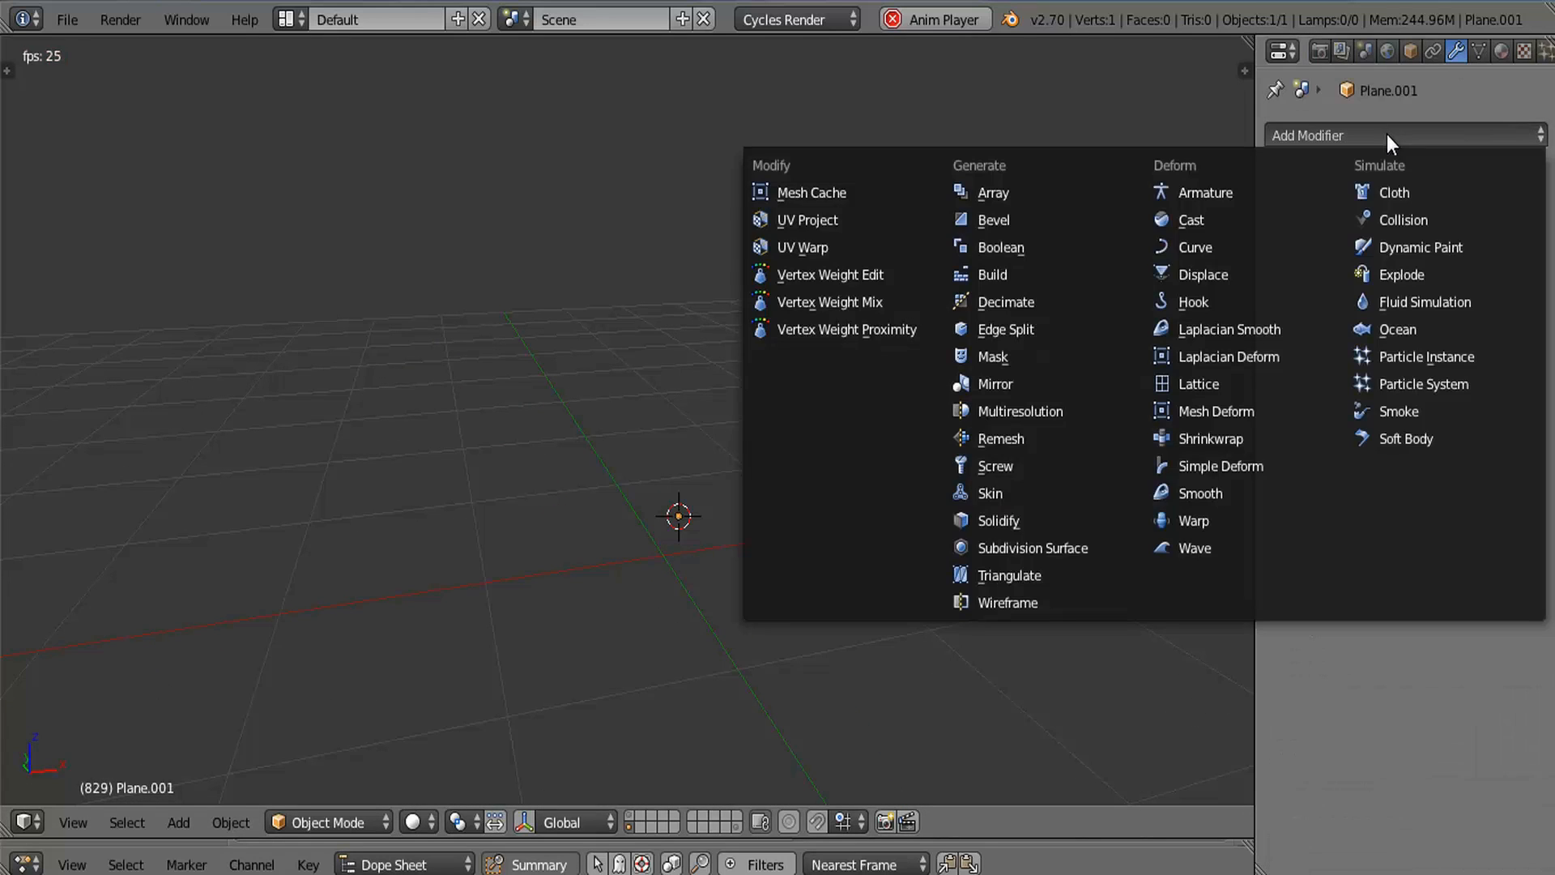
pyautogui.click(1012, 493)
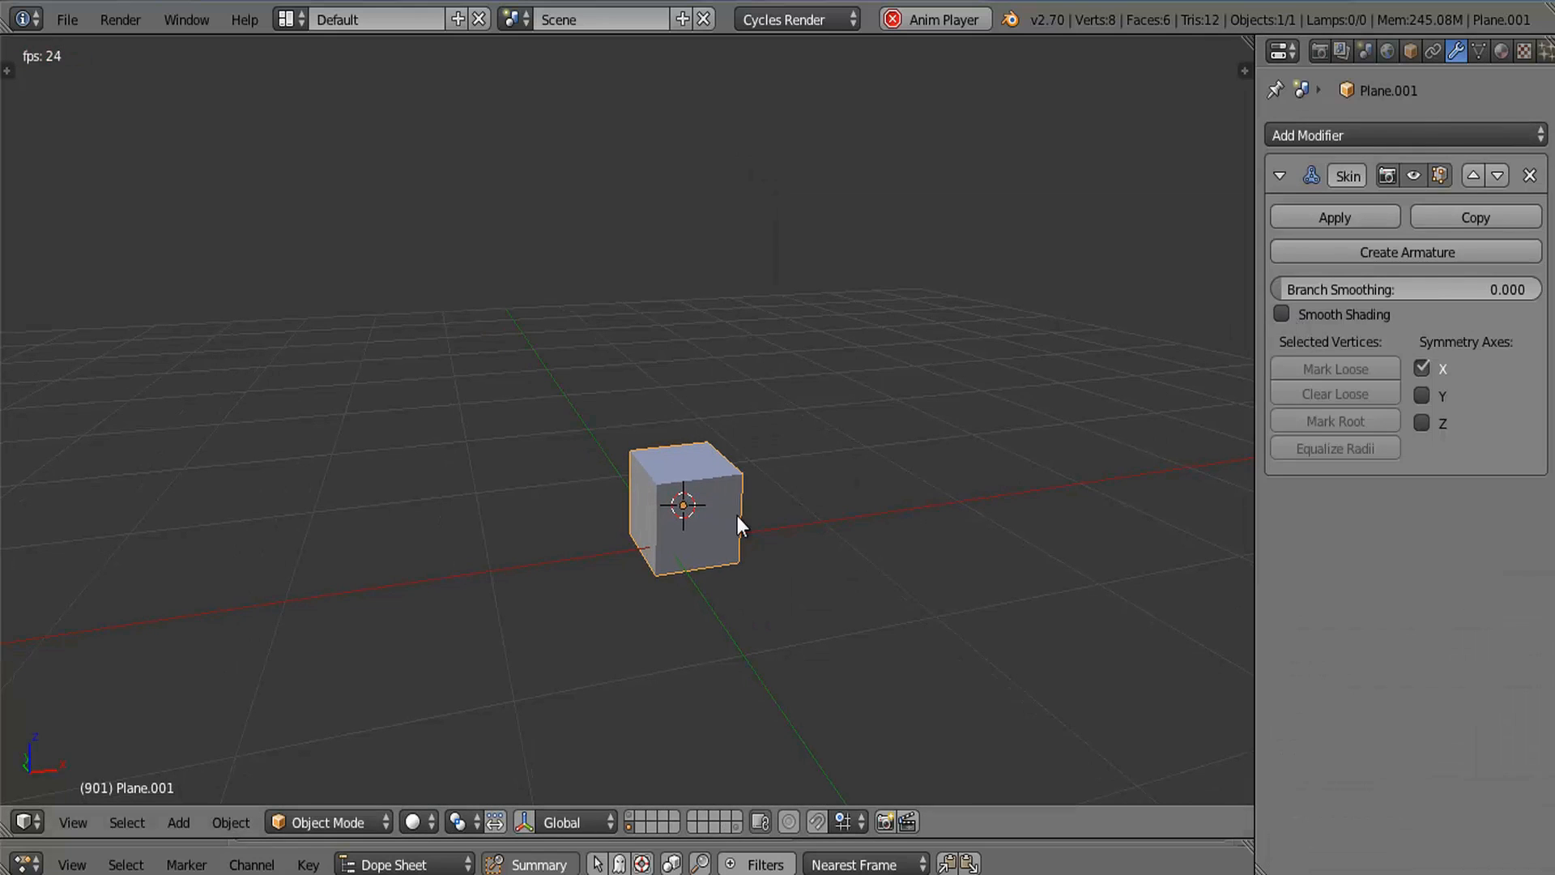
pyautogui.hotkey('ctrl', '1')
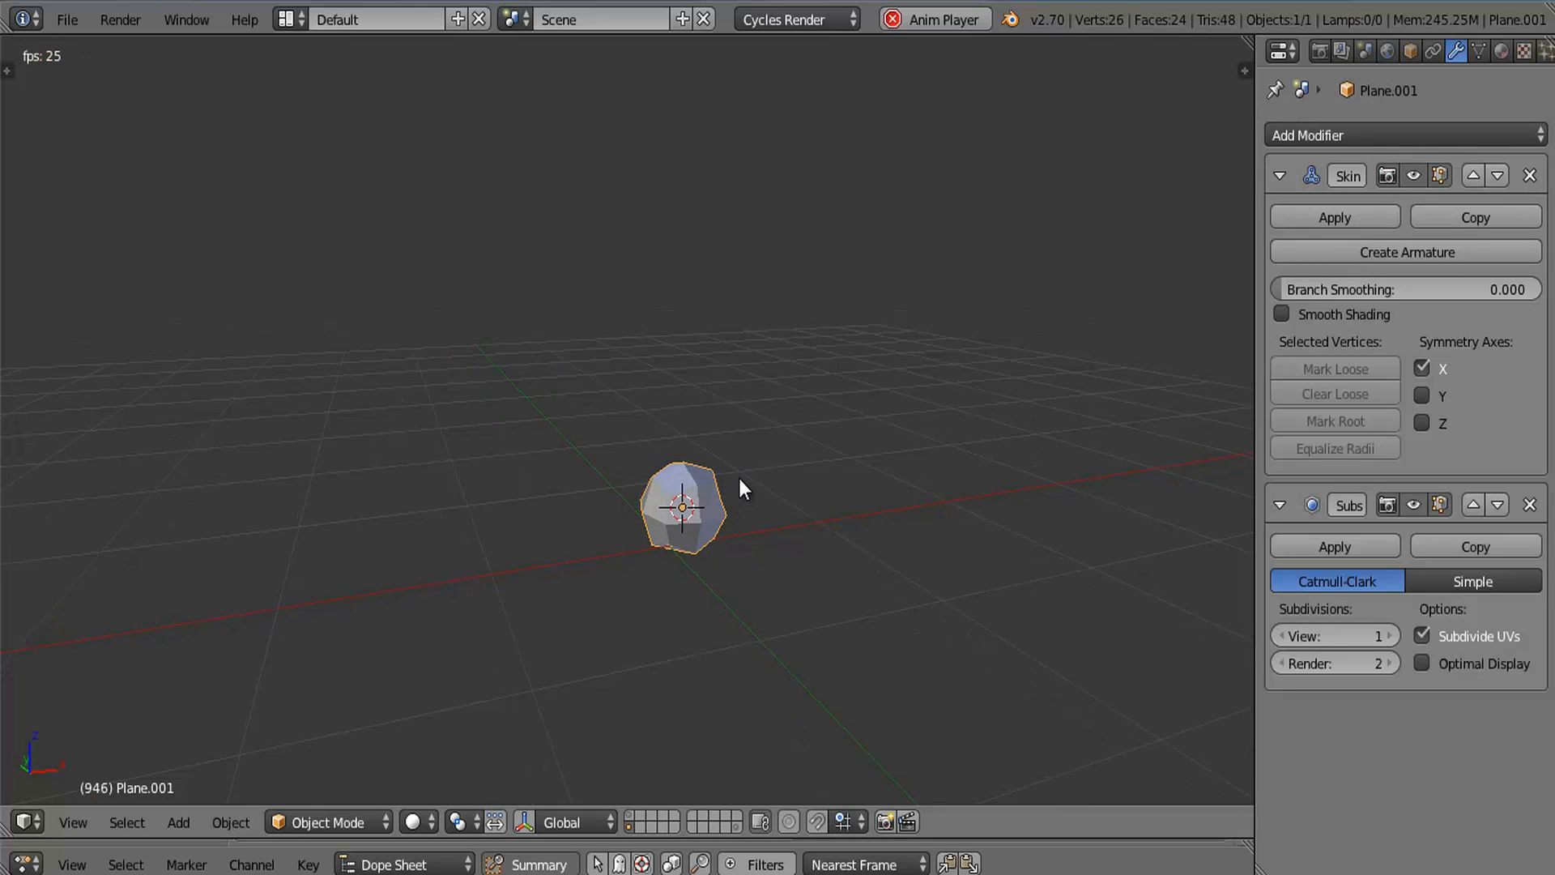
pyautogui.click(1284, 313)
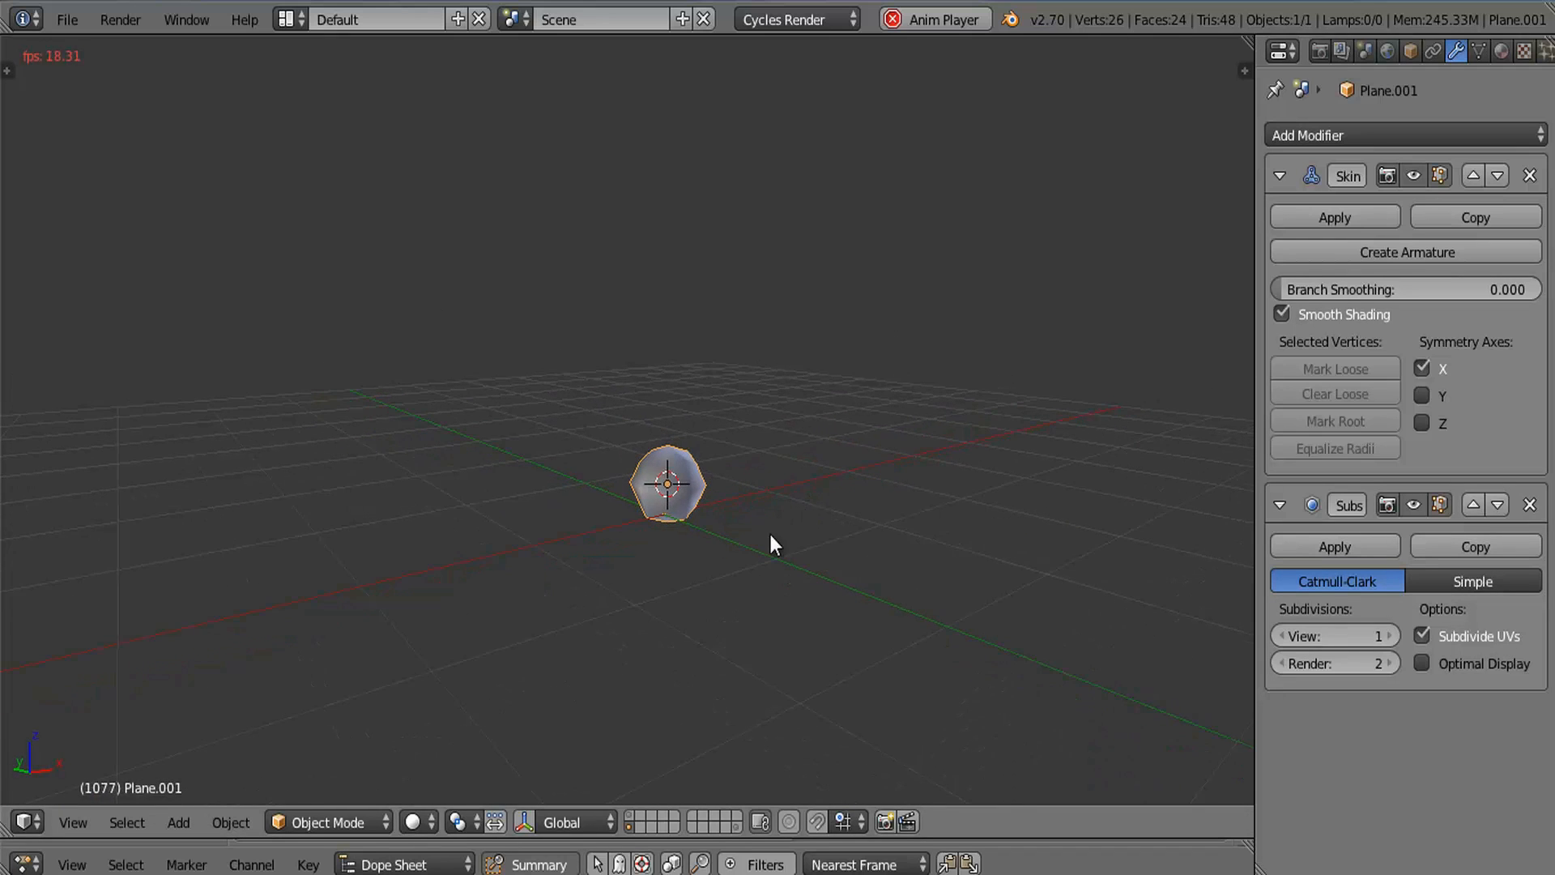
# - Extrude the vertex upward twice and sideways twice to form a bent, skinned limb
pyautogui.press('Tab')
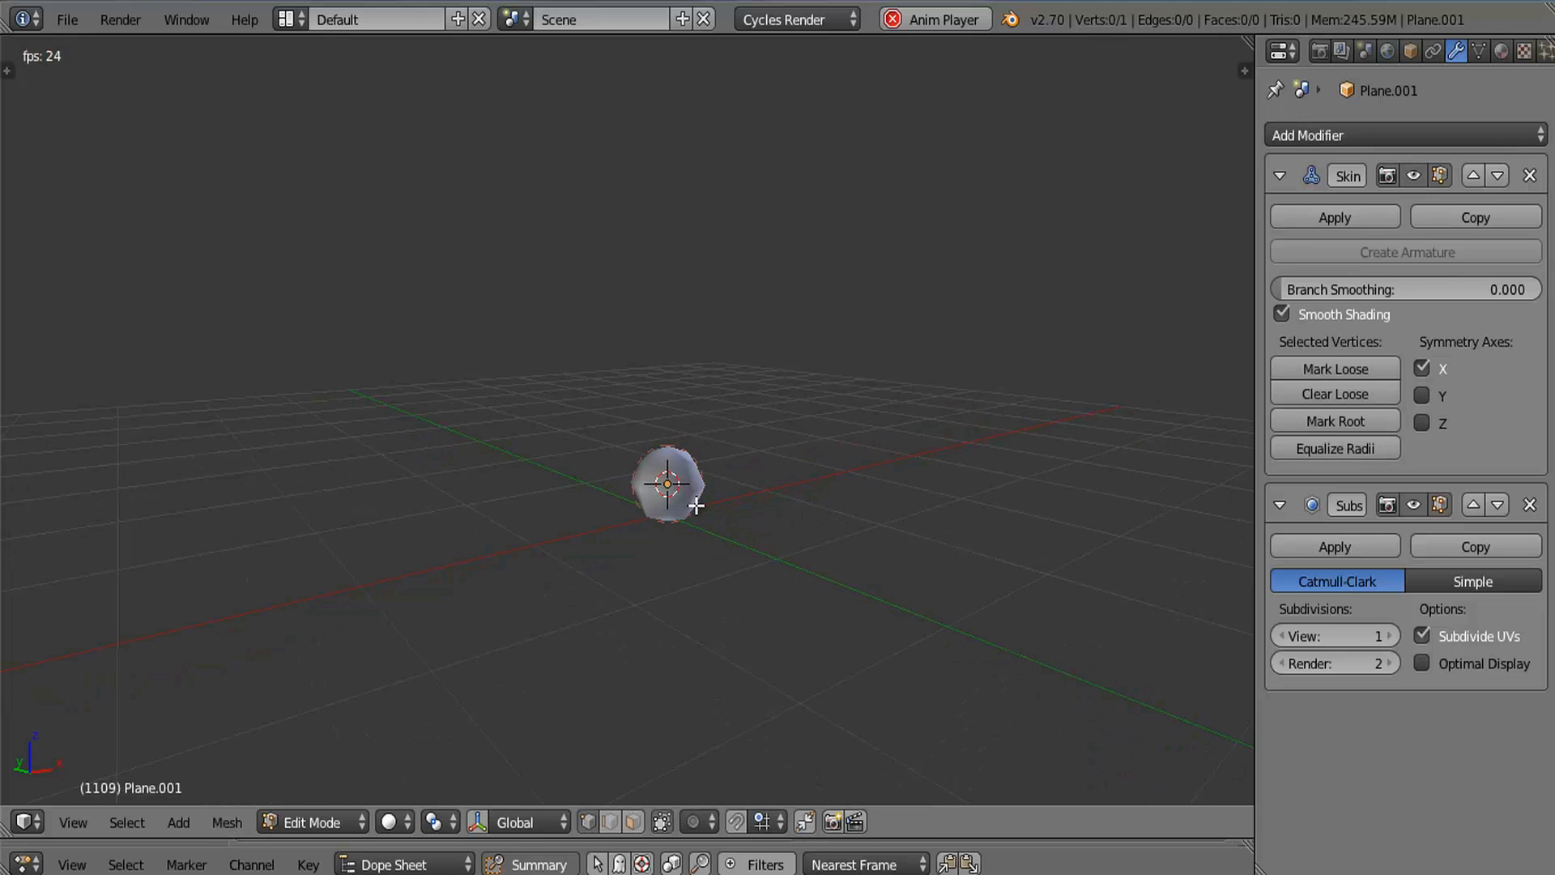
pyautogui.rightClick(674, 465)
pyautogui.press('e')
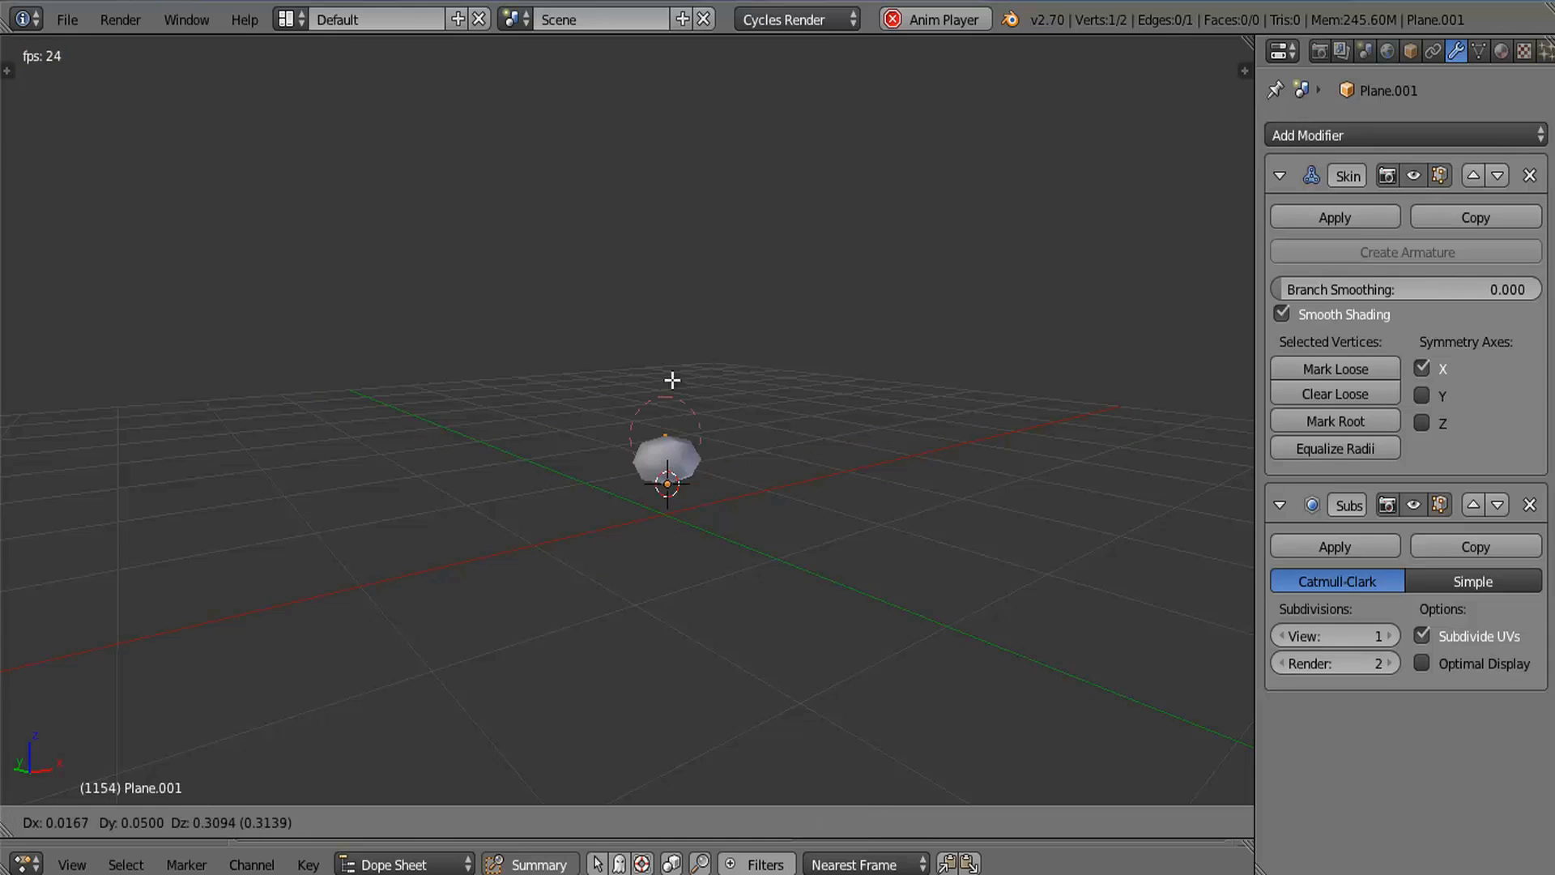
pyautogui.click(673, 246)
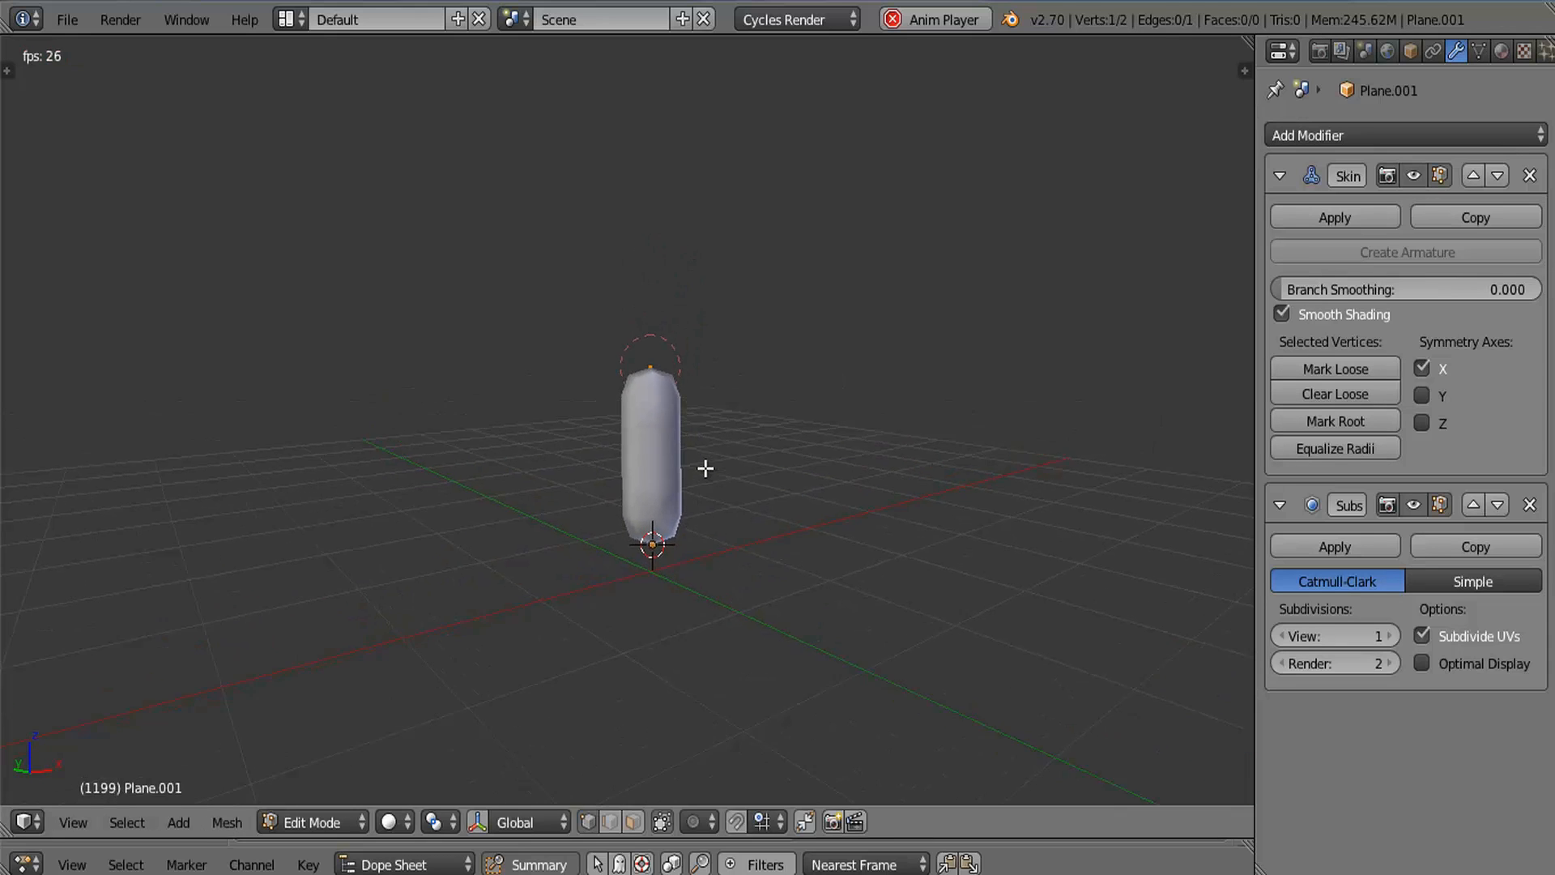
pyautogui.press('e')
pyautogui.click(696, 309)
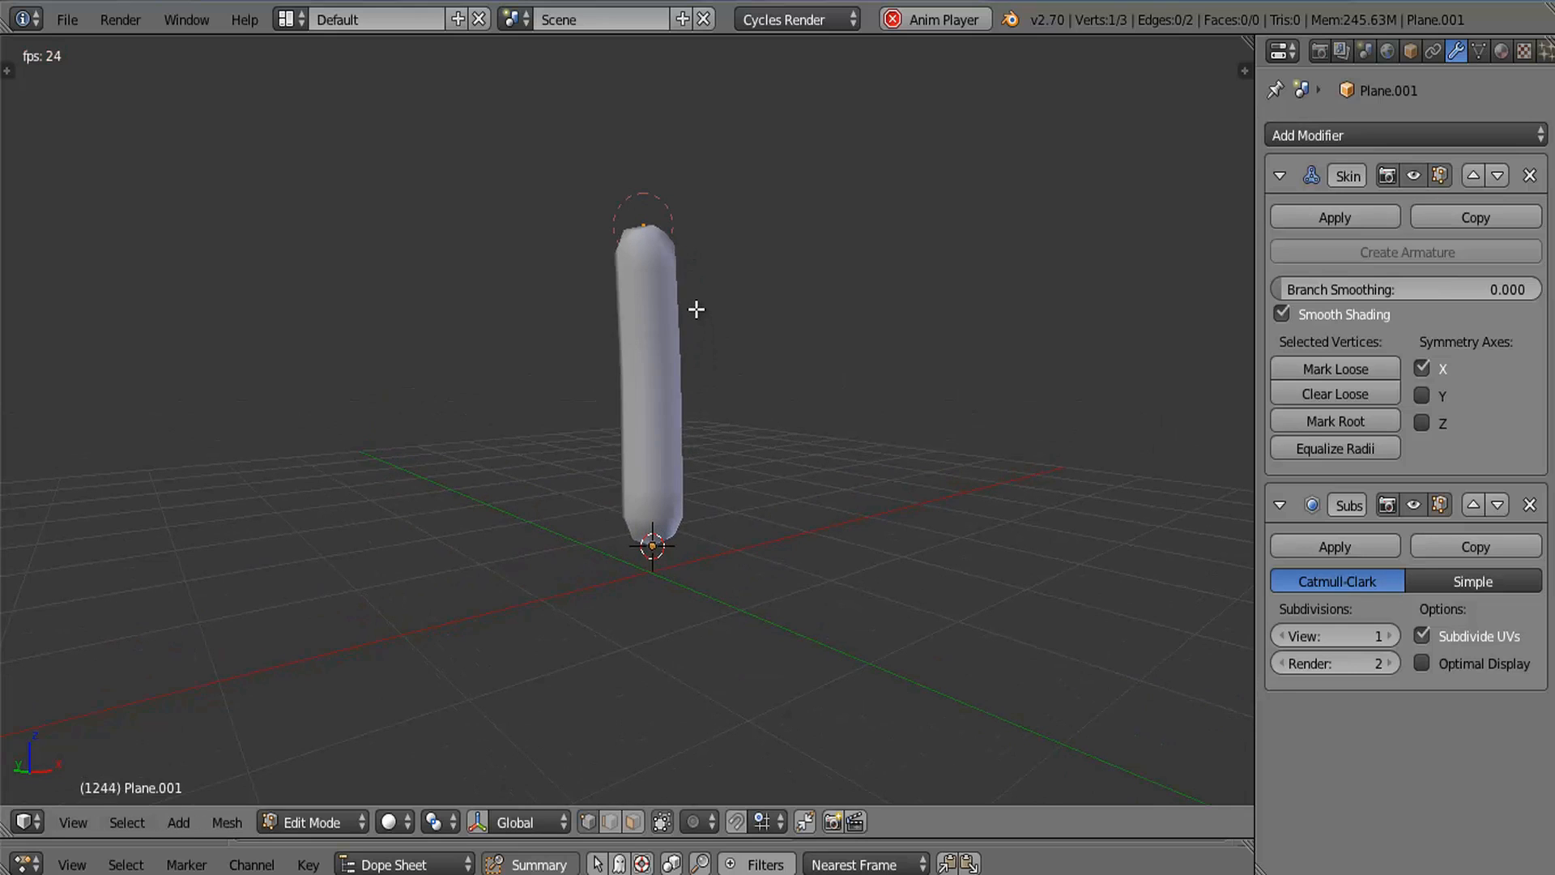
pyautogui.press('e')
pyautogui.click(794, 402)
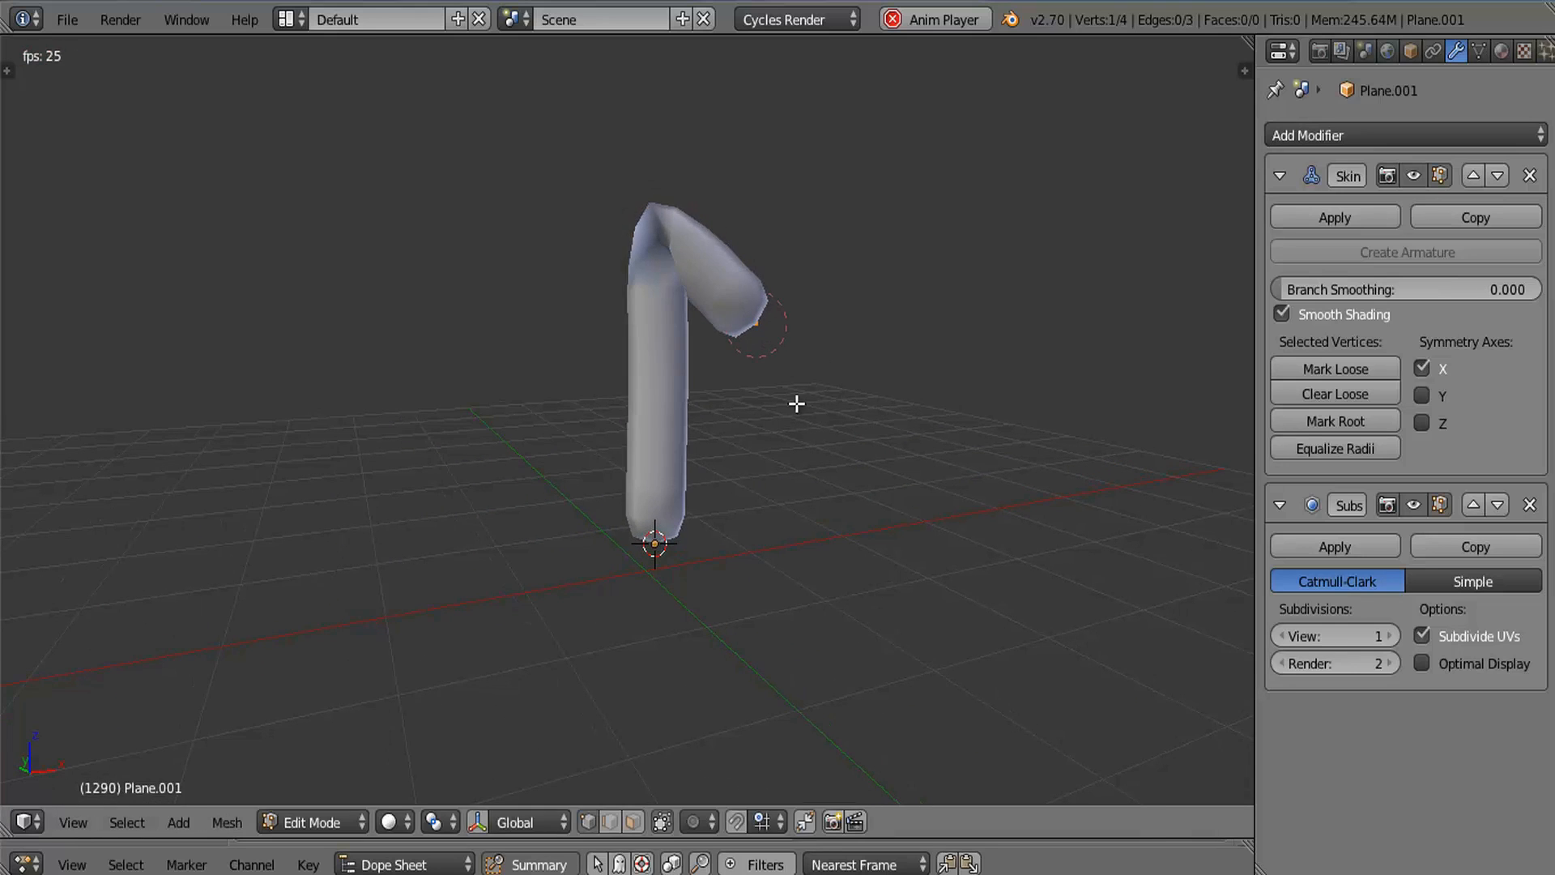
pyautogui.press('e')
pyautogui.click(954, 373)
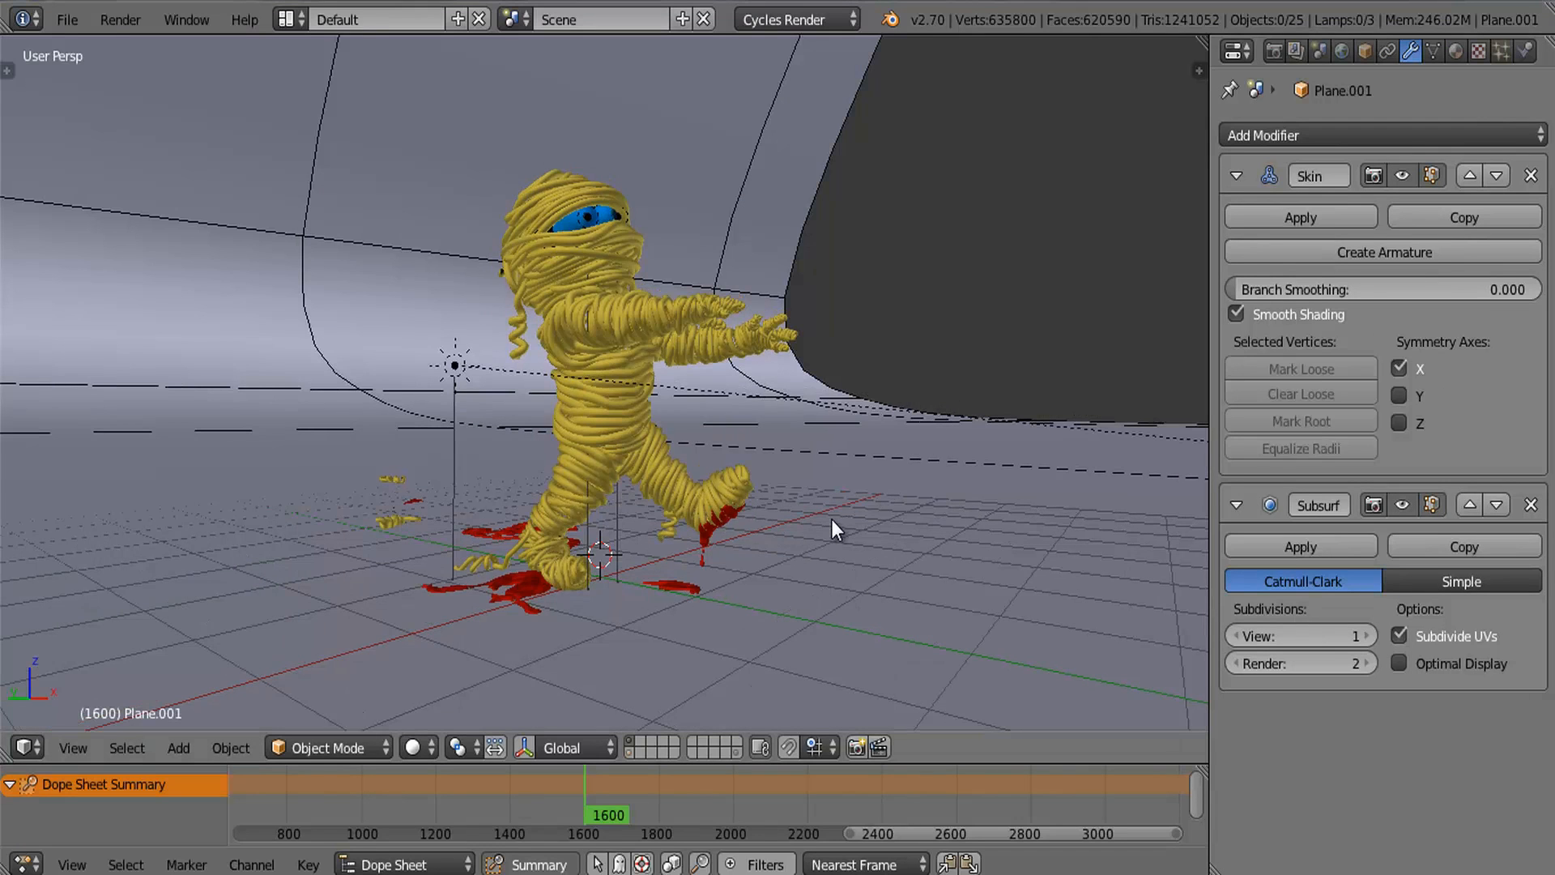
# - Examine the finished mummy model from several angles and inspect its bandage curve in Edit Mode
pyautogui.hotkey('alt', 'a')
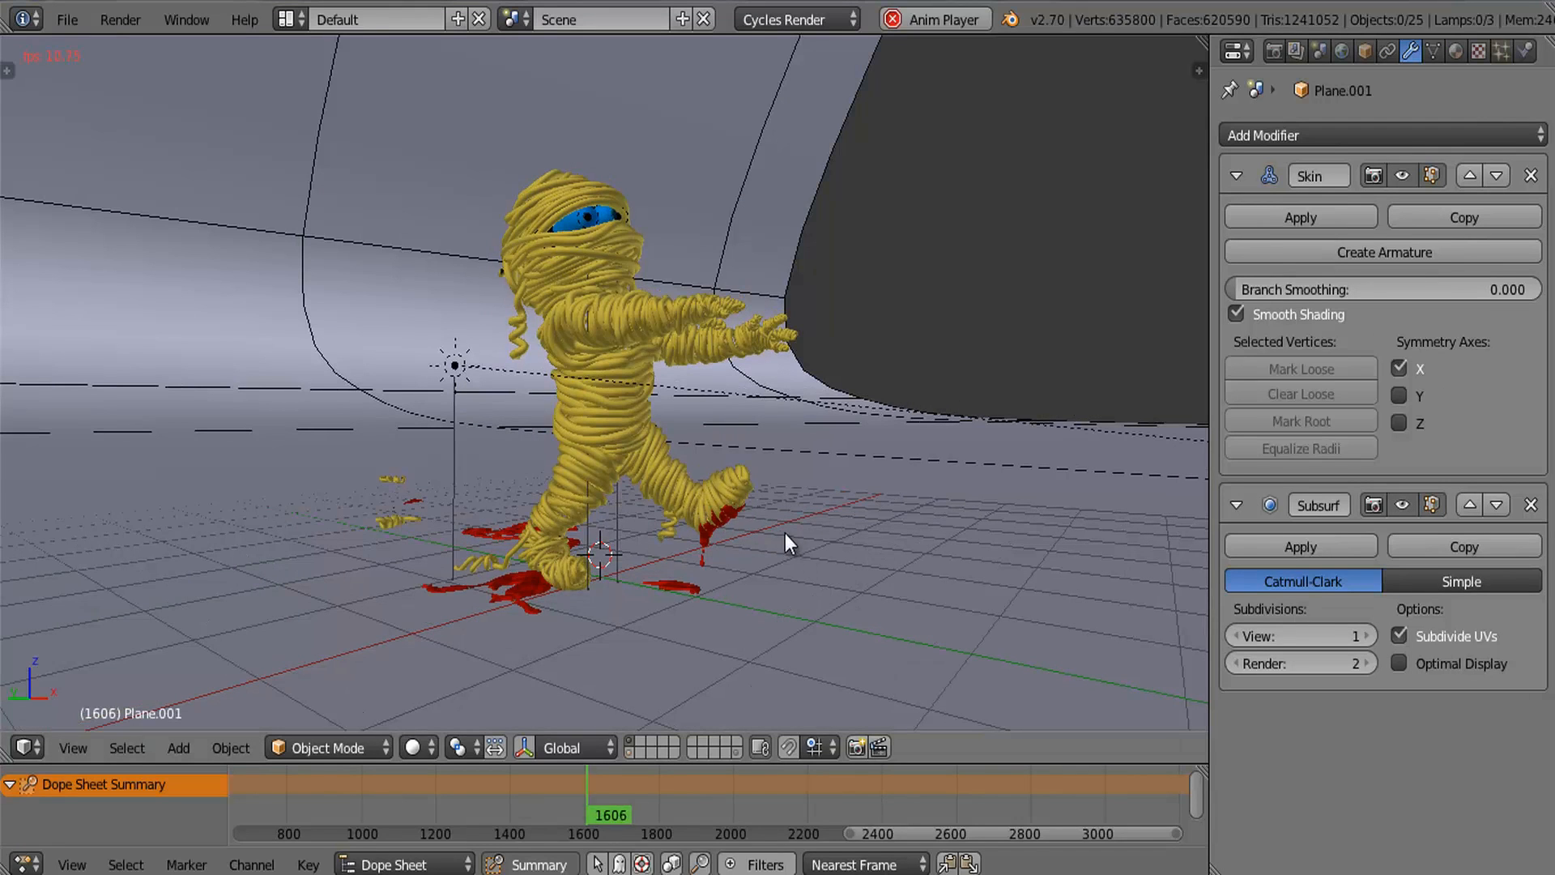
pyautogui.scroll(4, 690, 542)
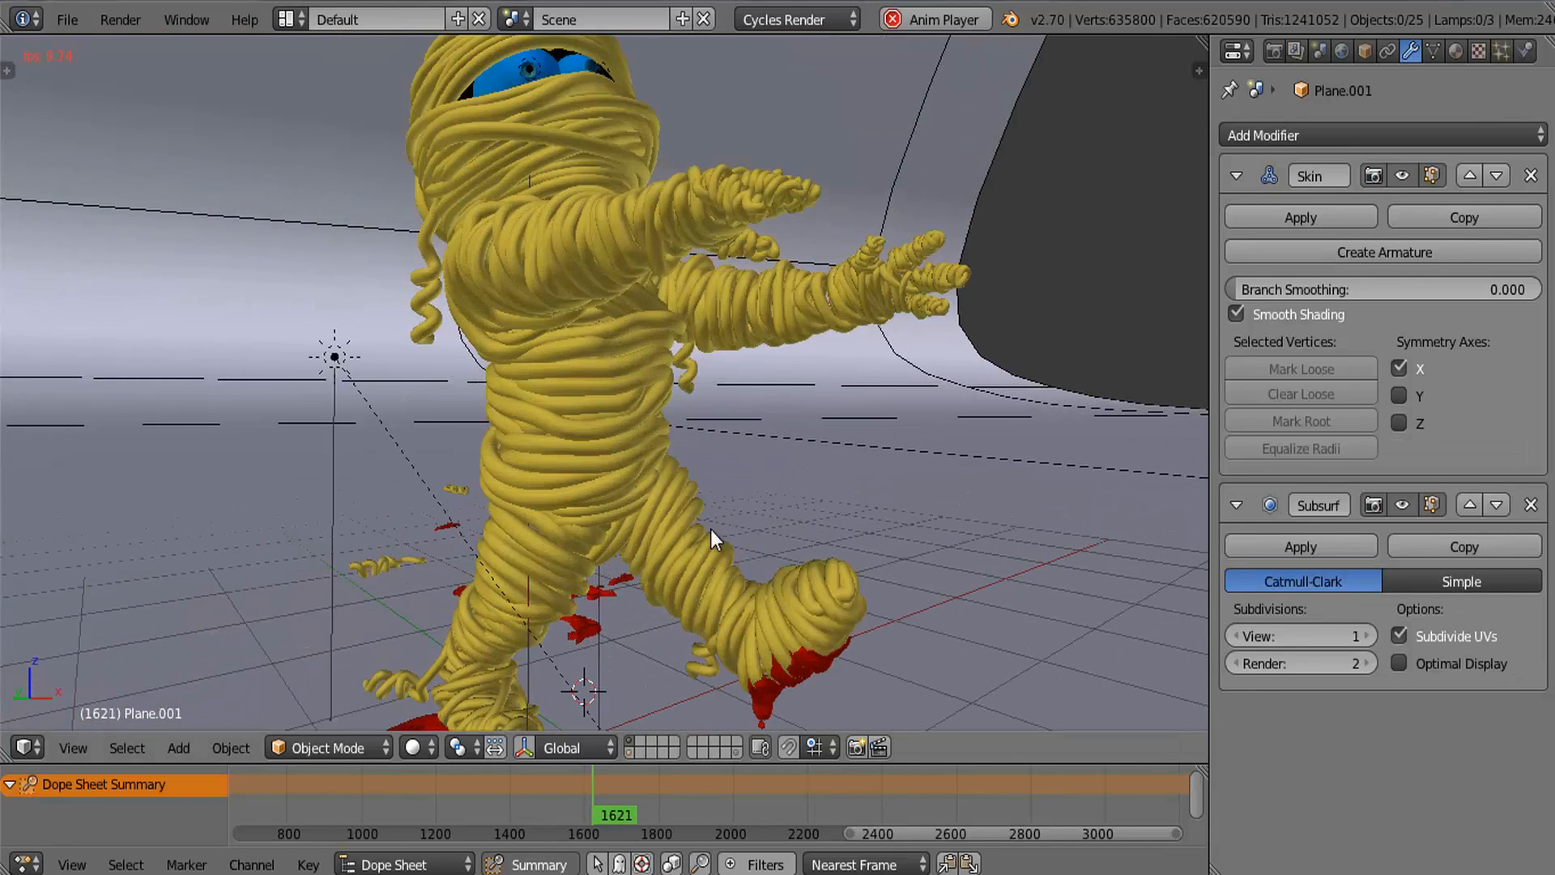
pyautogui.moveTo(654, 559); pyautogui.dragTo(658, 552, button='middle')
pyautogui.keyDown('shift'); pyautogui.moveTo(658, 553); pyautogui.dragTo(667, 577, button='middle'); pyautogui.keyUp('shift')
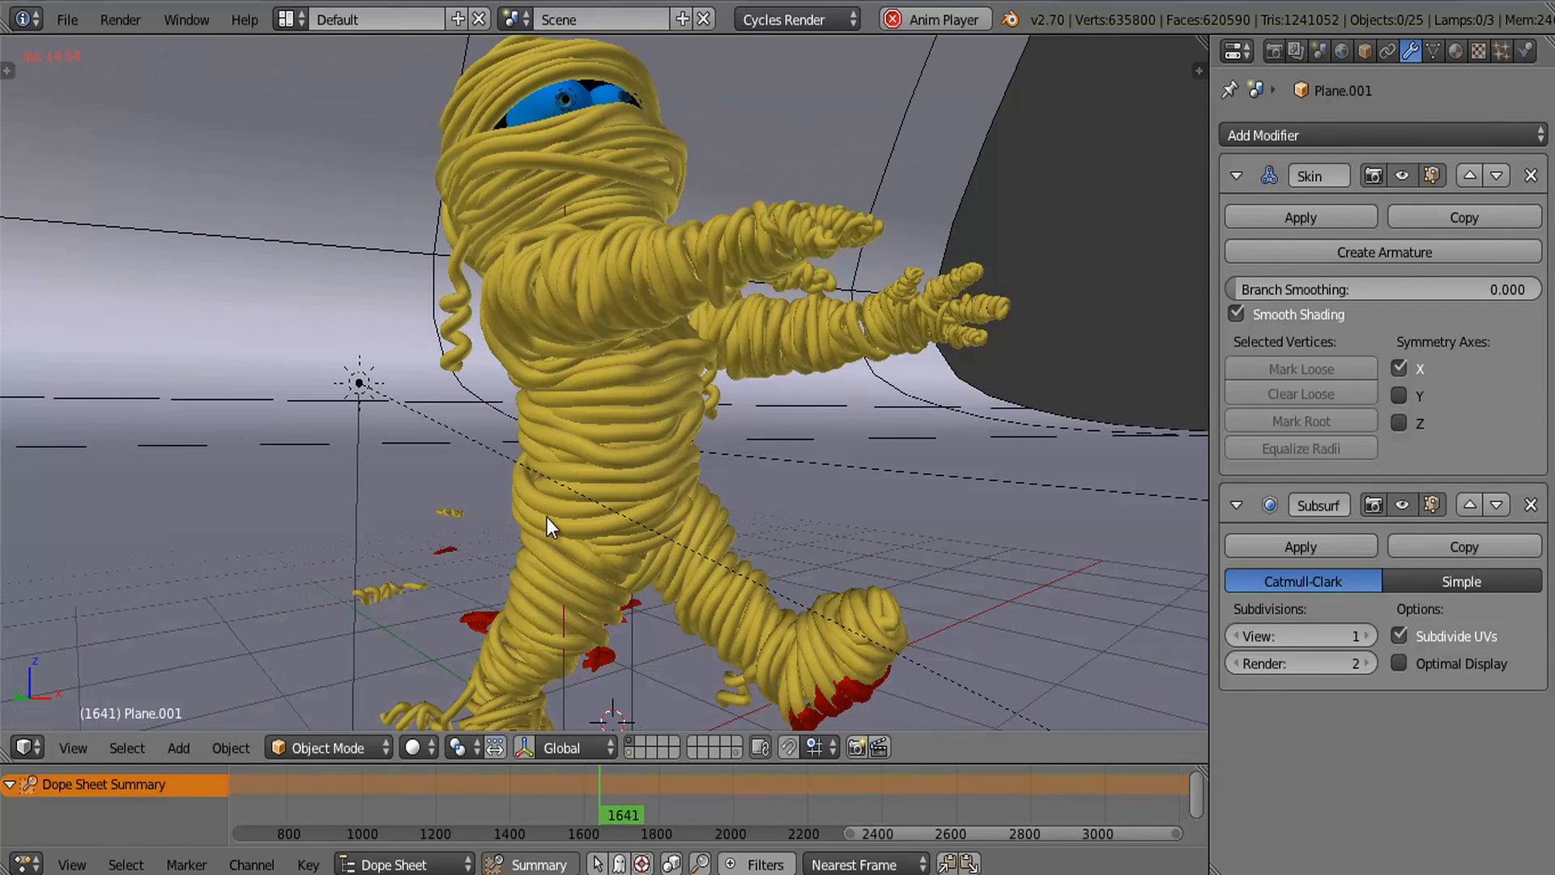
pyautogui.rightClick(465, 334)
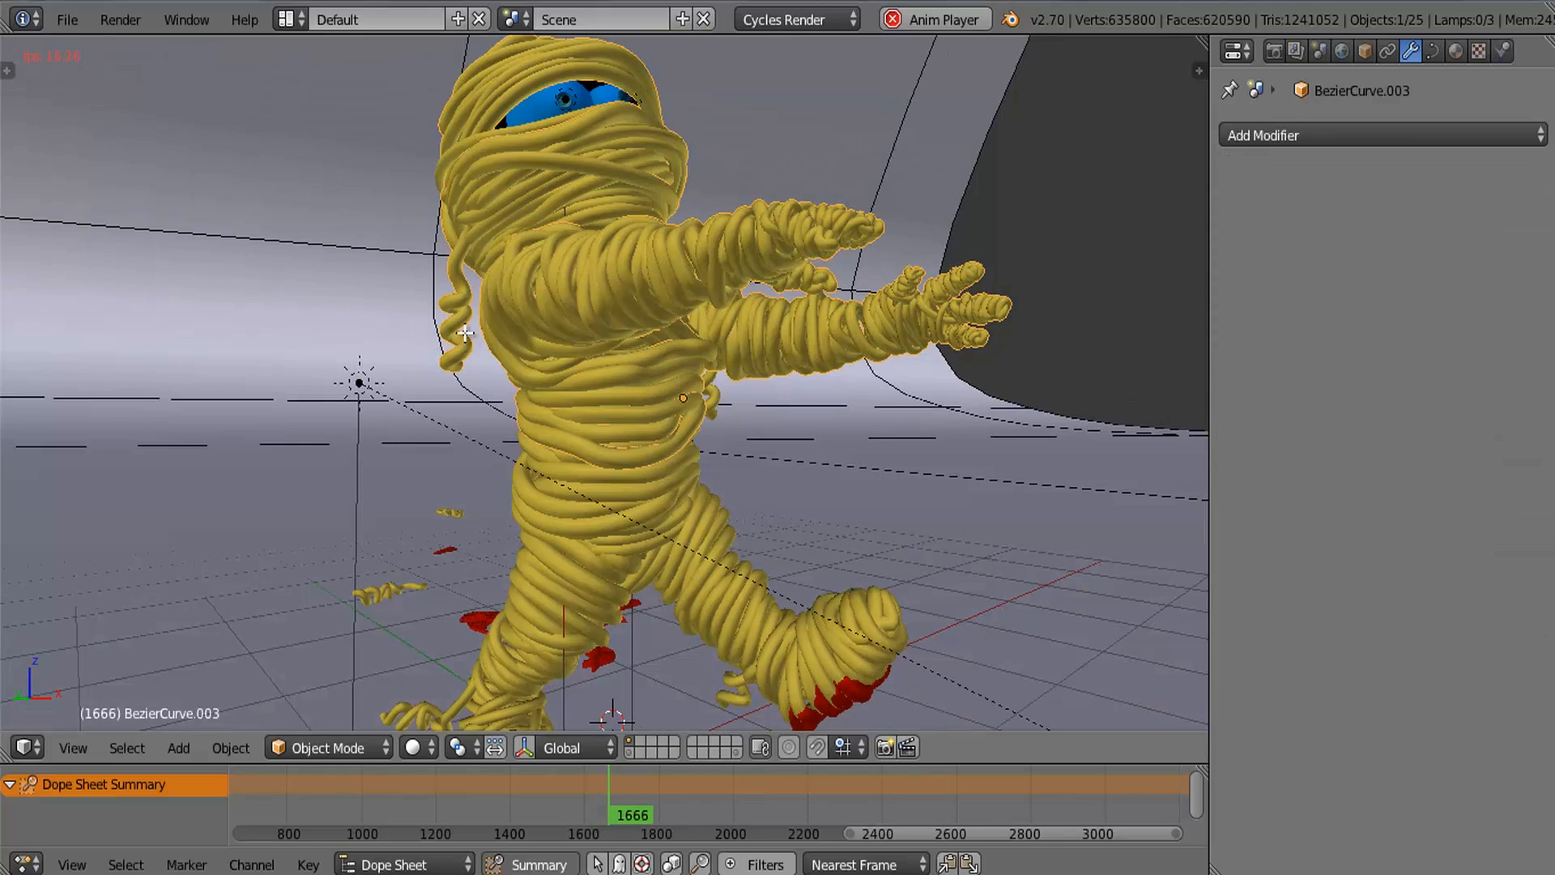
pyautogui.press('Tab')
pyautogui.moveTo(464, 333); pyautogui.dragTo(679, 447, button='middle')
pyautogui.press('Tab')
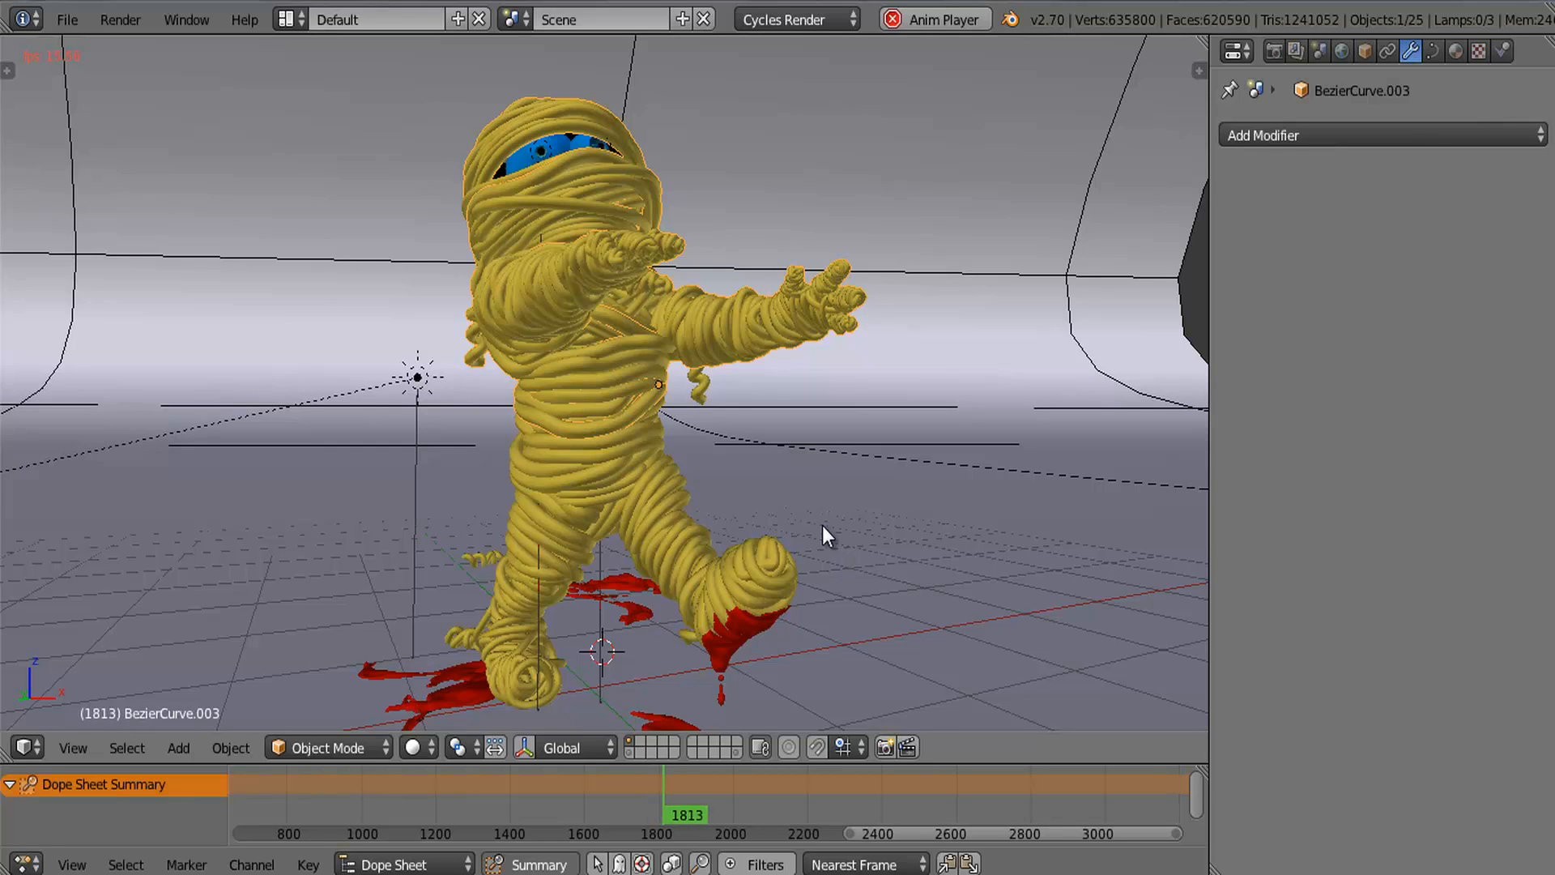
pyautogui.hotkey('alt', 'a')
pyautogui.scroll(5, 696, 489)
pyautogui.scroll(4, 693, 478)
pyautogui.moveTo(698, 474)
pyautogui.mouseDown(button='middle')
pyautogui.moveTo(713, 470)
pyautogui.moveTo(678, 483)
pyautogui.moveTo(712, 464)
pyautogui.moveTo(698, 454)
pyautogui.moveTo(731, 458)
pyautogui.moveTo(694, 504)
pyautogui.moveTo(719, 451)
pyautogui.moveTo(716, 478)
pyautogui.mouseUp(button='middle')
pyautogui.scroll(-3, 717, 450)
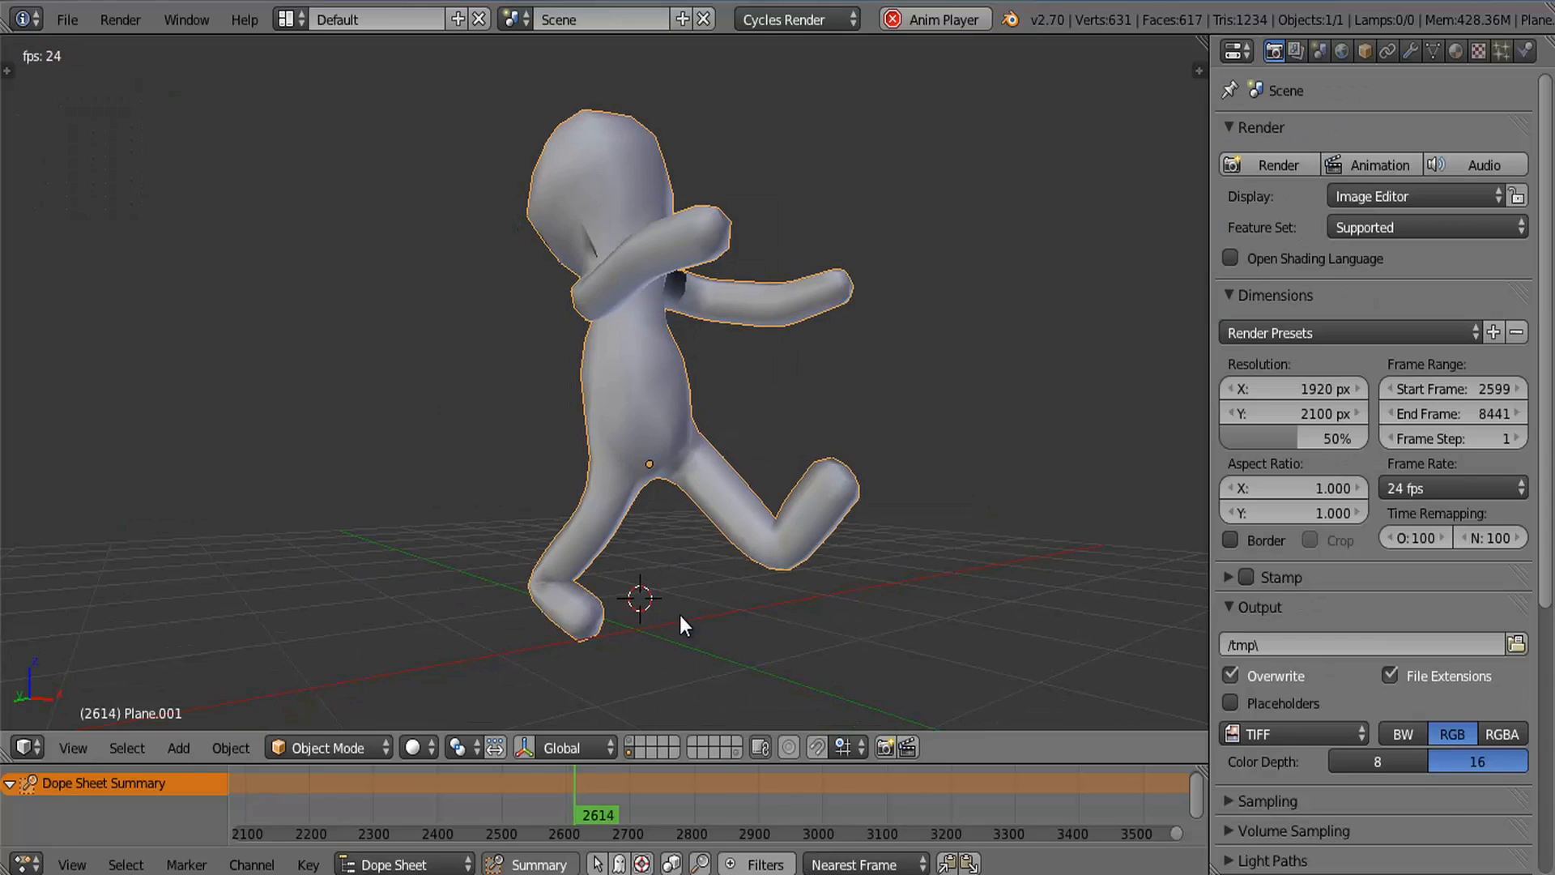
# - Add a Bezier curve at the 3D cursor beside the skinned character's feet and stop the animation playback
pyautogui.hotkey('shift', 'a')
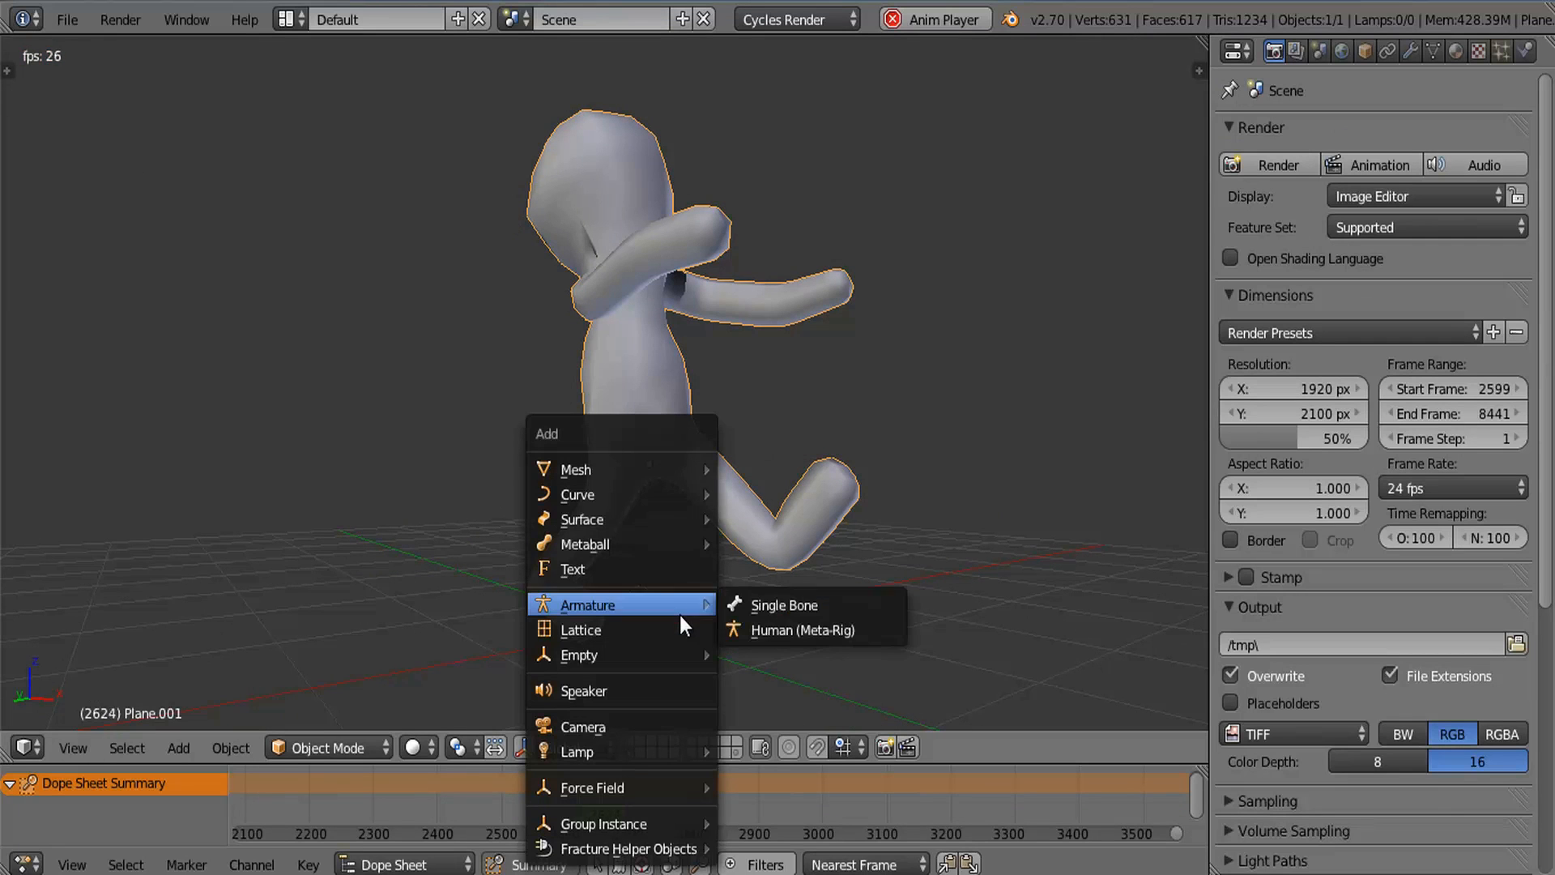
pyautogui.moveTo(604, 494)
pyautogui.click(770, 494)
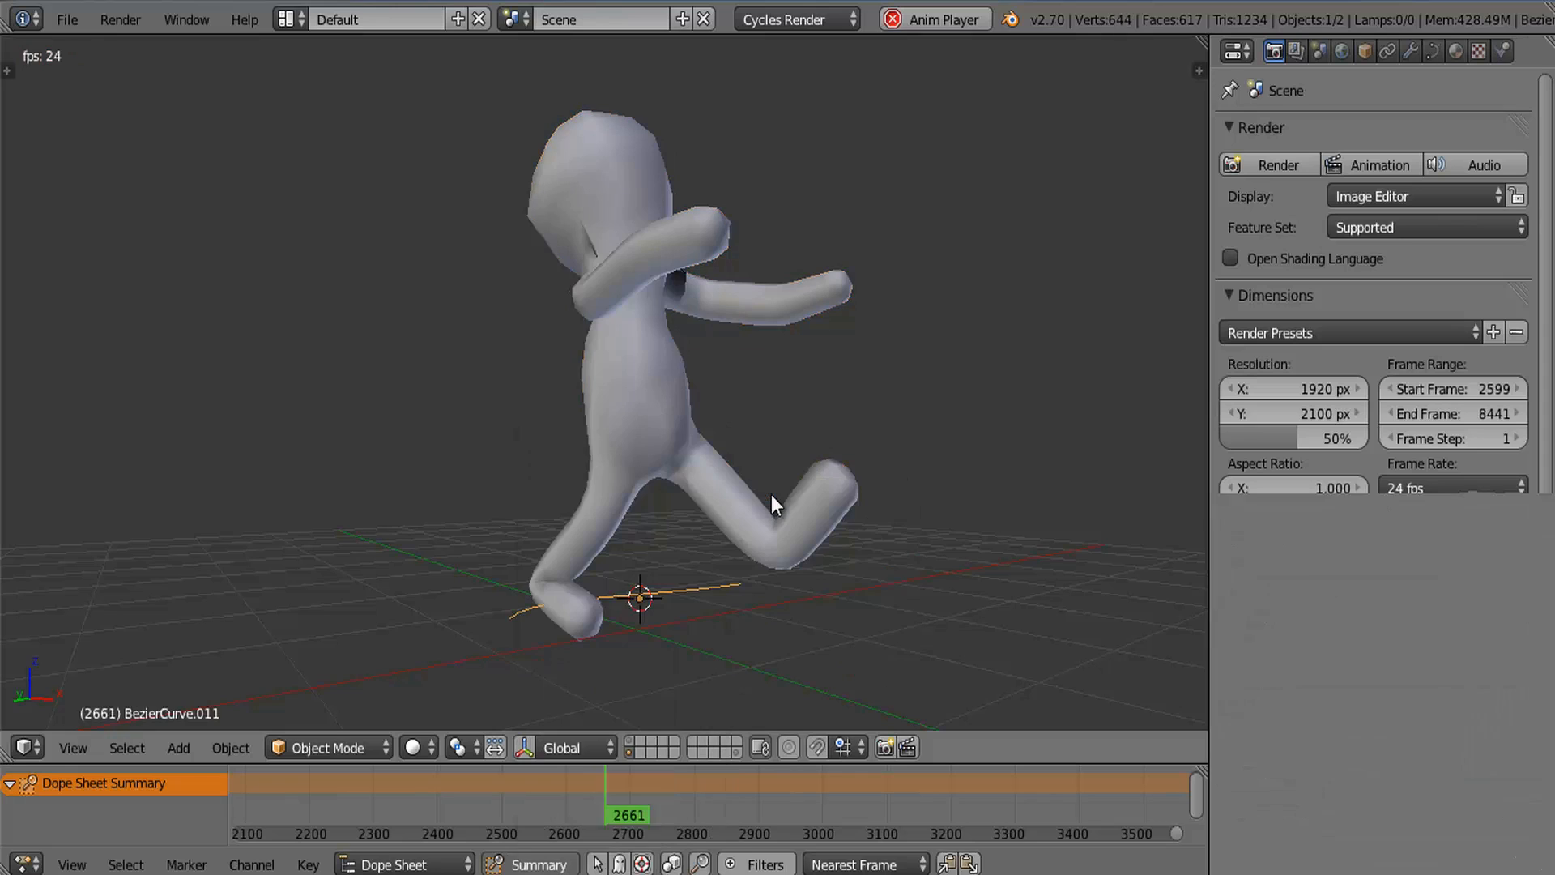
pyautogui.hotkey('alt', 'a')
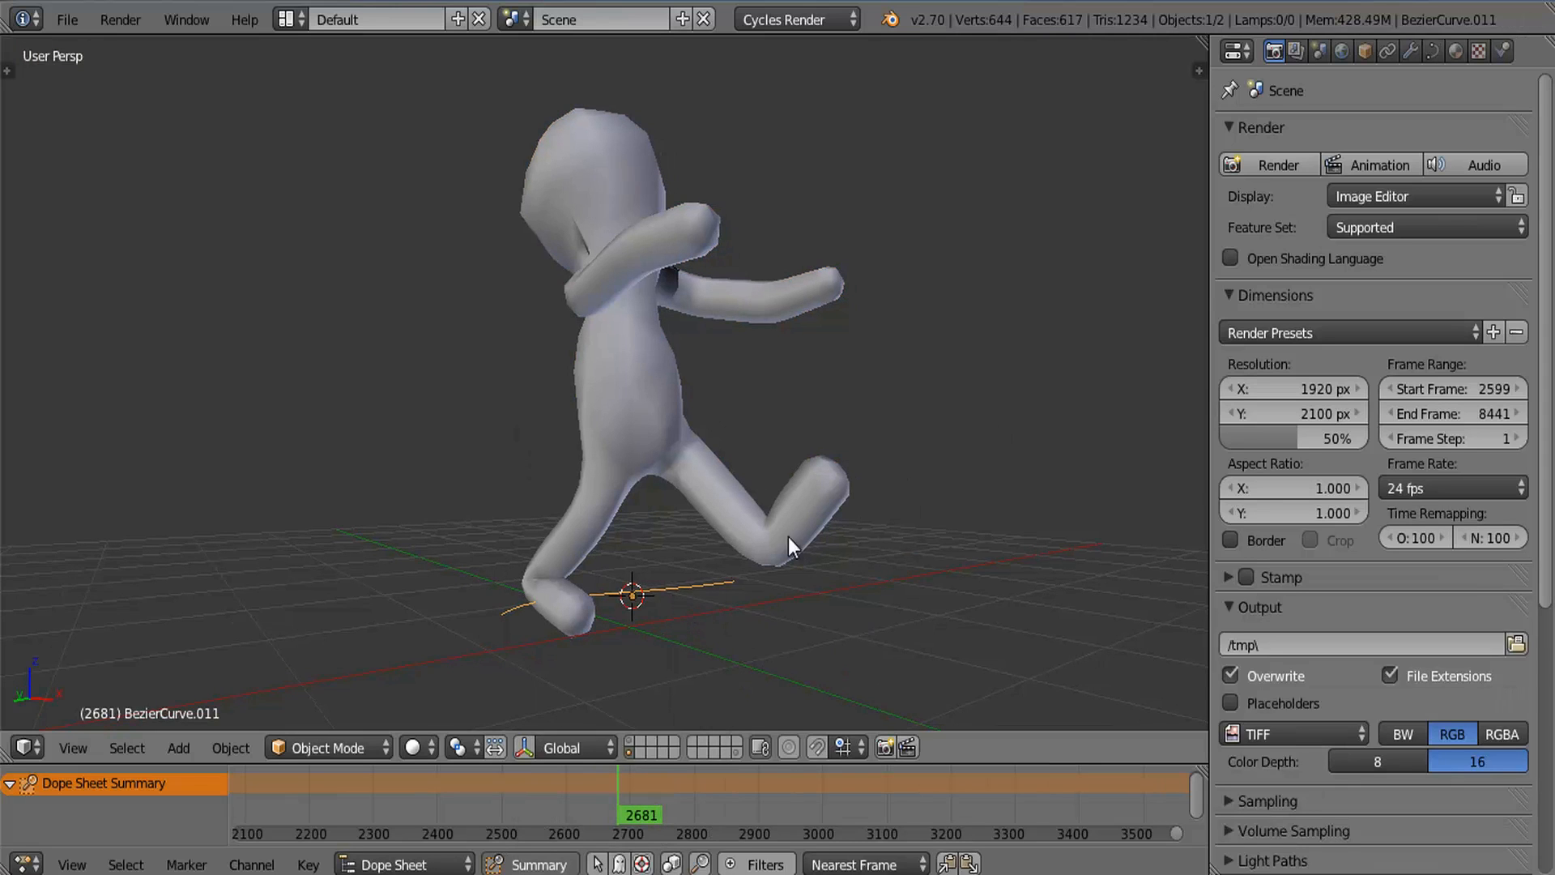
# - Set the Bezier curve's fill to Full, its bevel depth to 0.054 and its bevel resolution to 5
pyautogui.click(1431, 50)
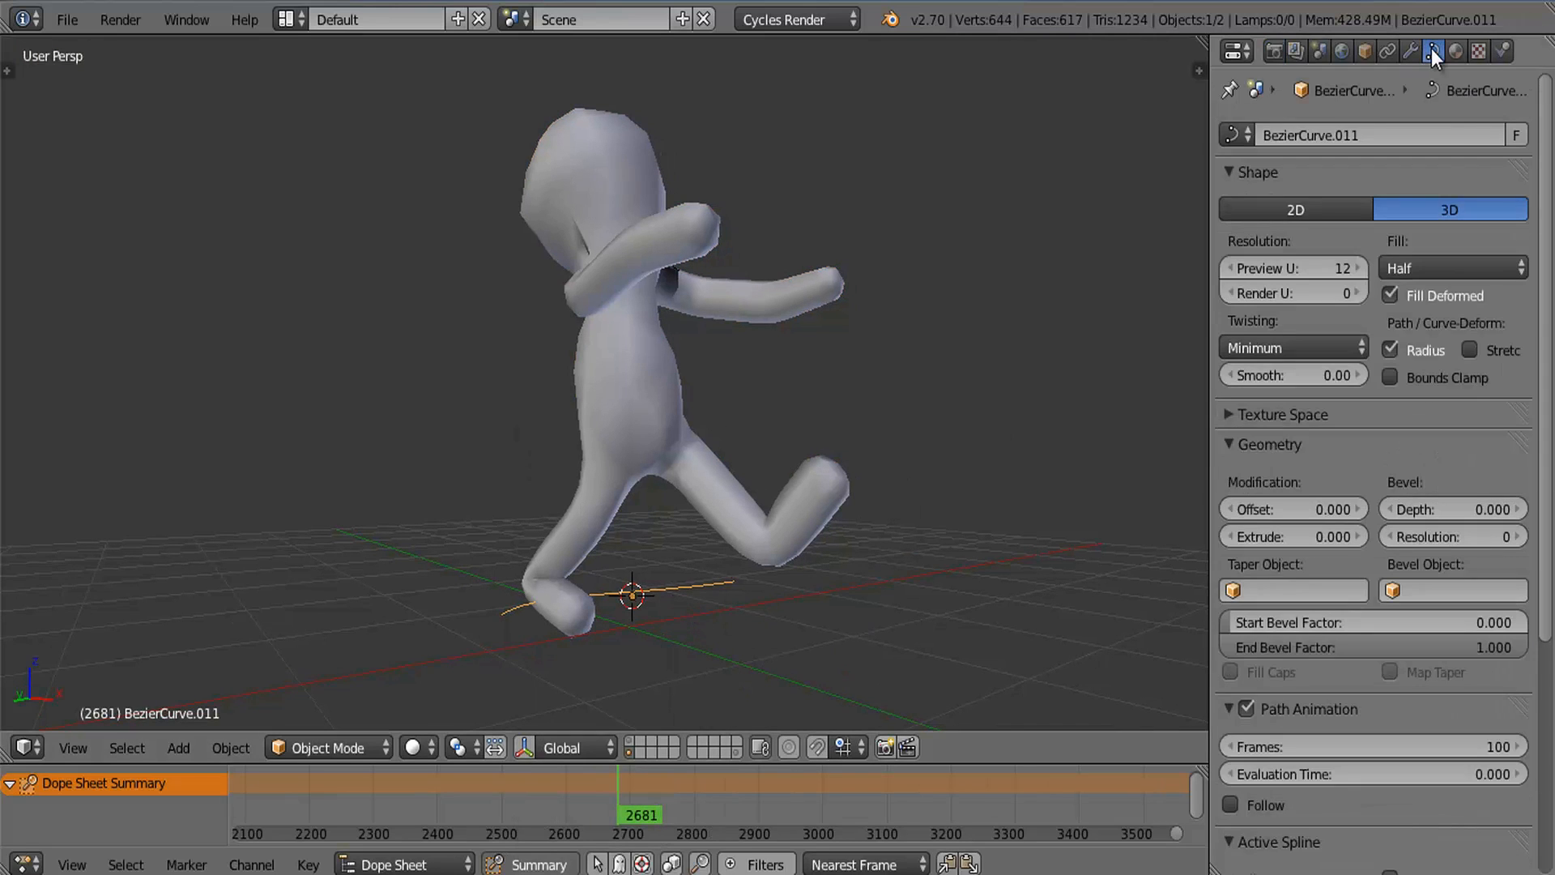
pyautogui.click(1412, 269)
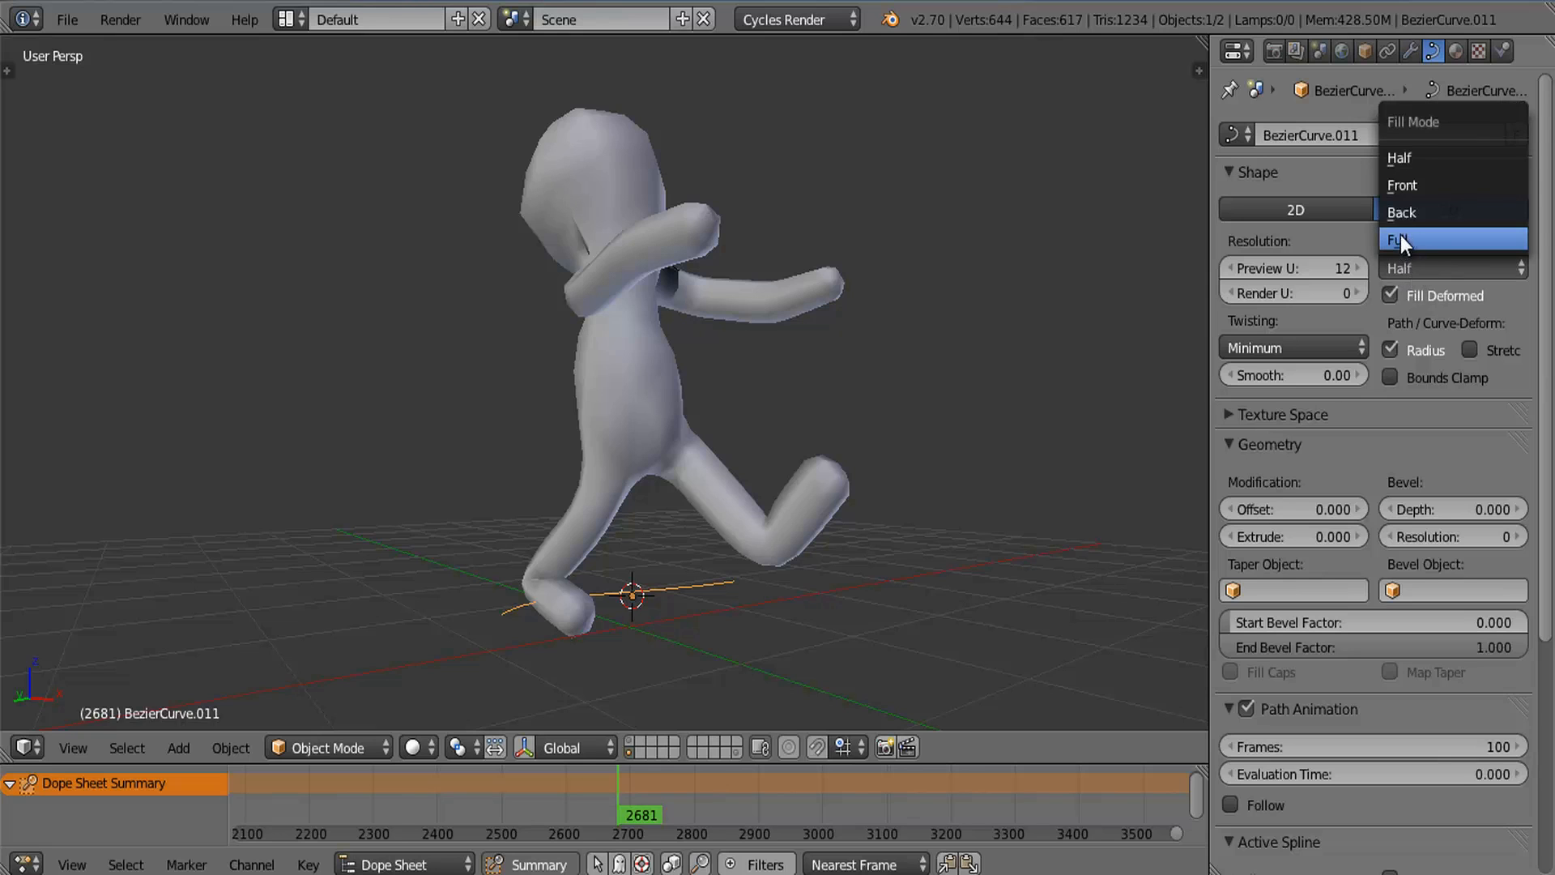
pyautogui.click(1407, 239)
pyautogui.moveTo(637, 559); pyautogui.dragTo(701, 538, button='middle')
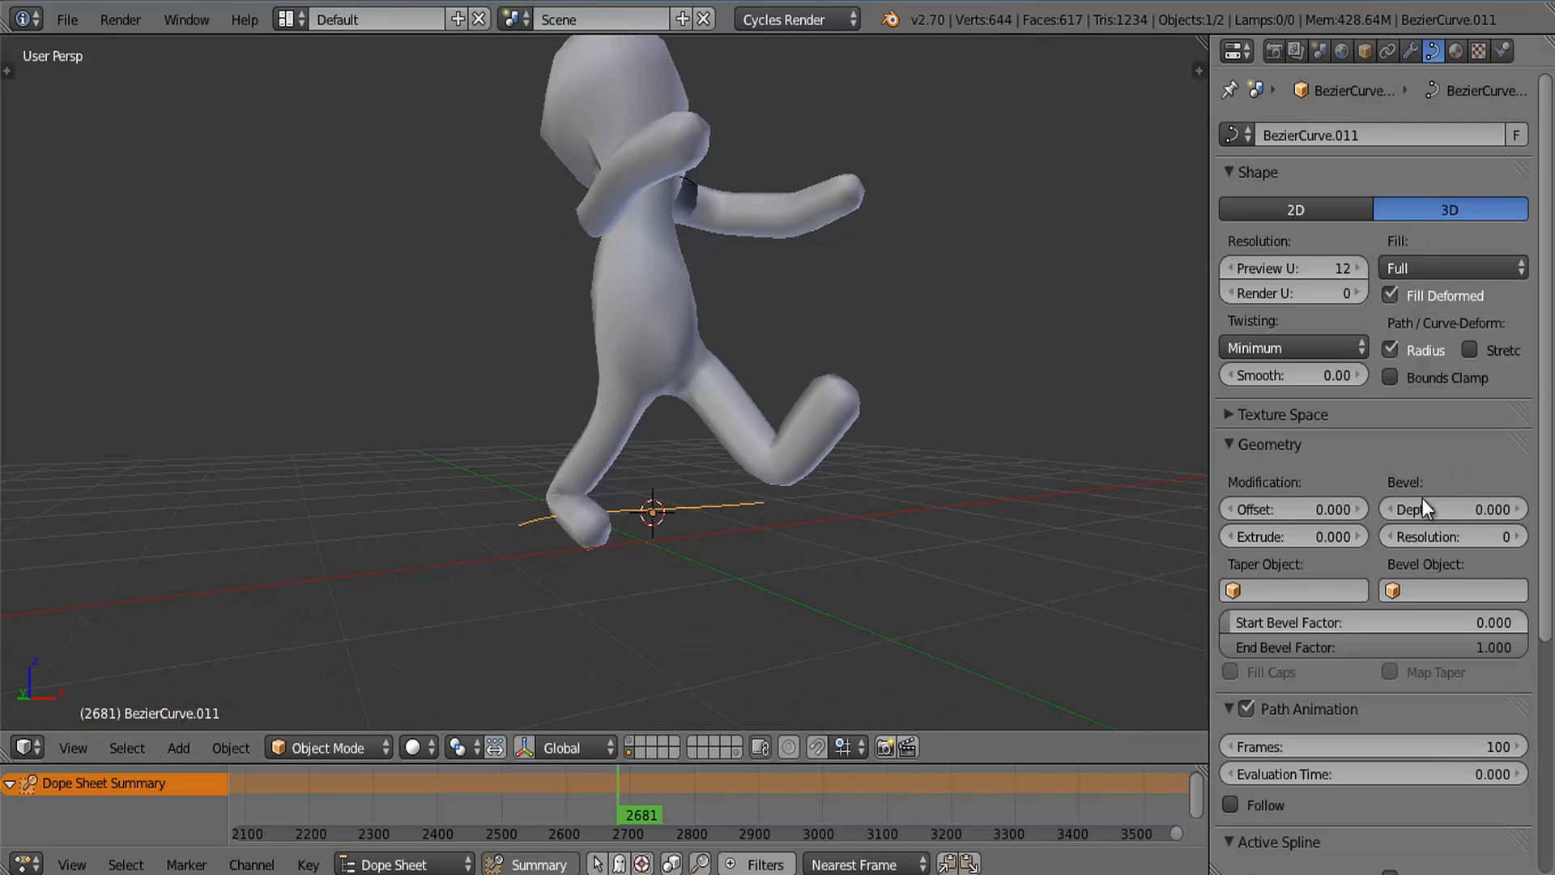
pyautogui.moveTo(1417, 512); pyautogui.dragTo(1513, 536)
pyautogui.scroll(3, 840, 547)
# - Move, rotate and scale the first end control point of the curve to fit against the character's back leg above the foot
pyautogui.press('Tab')
pyautogui.rightClick(837, 544)
pyautogui.press('g')
pyautogui.click(629, 553)
pyautogui.press('r')
pyautogui.press('r')
pyautogui.click(586, 577)
pyautogui.press('s')
pyautogui.click(636, 577)
# - Move, rotate and scale the curve's opposite end control point so the tube starts bending around the ankle
pyautogui.rightClick(470, 590)
pyautogui.press('g')
pyautogui.click(496, 544)
pyautogui.moveTo(495, 583); pyautogui.dragTo(659, 576, button='middle')
pyautogui.scroll(2, 536, 591)
pyautogui.press('r')
pyautogui.press('r')
pyautogui.click(576, 590)
pyautogui.press('g')
pyautogui.click(571, 588)
pyautogui.press('s')
pyautogui.click(628, 582)
# - Refine the rotation and position of that end control point so the tube hugs the leg from other viewing angles
pyautogui.press('r')
pyautogui.press('r')
pyautogui.click(758, 576)
pyautogui.press('g')
pyautogui.moveTo(764, 575); pyautogui.dragTo(460, 601, button='middle')
pyautogui.click(723, 565)
pyautogui.press('g')
pyautogui.click(605, 605)
# - Extrude a third control point from the curve's end, then rotate, scale and position it to continue the wrap around the ankle
pyautogui.press('e')
pyautogui.click(716, 601)
pyautogui.press('r')
pyautogui.press('r')
pyautogui.click(825, 668)
pyautogui.press('s')
pyautogui.click(747, 658)
pyautogui.press('g')
pyautogui.moveTo(651, 653); pyautogui.dragTo(736, 629, button='middle')
pyautogui.click(575, 622)
# - Reposition the wrap's control points closer to the leg and extrude a fourth control point upward around it
pyautogui.click(646, 619)
pyautogui.press('g')
pyautogui.click(594, 628)
pyautogui.press('g')
pyautogui.click(635, 597)
pyautogui.moveTo(635, 597); pyautogui.dragTo(462, 644, button='middle')
pyautogui.press('e')
pyautogui.click(799, 465)
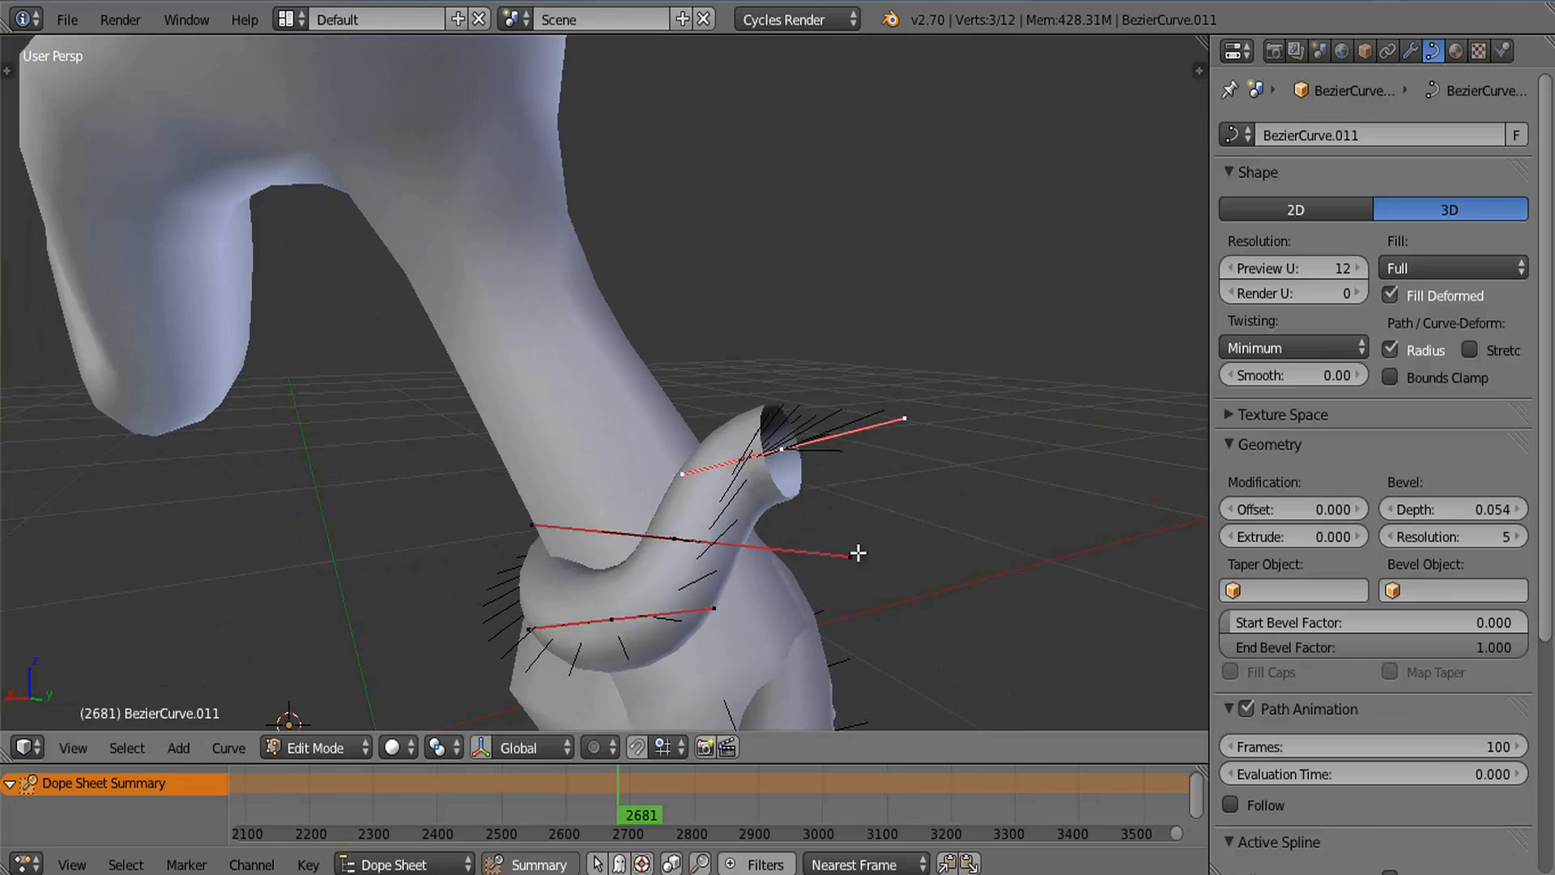
# - Reposition the wrap's fourth control point against the ankle, adjusting it from several viewing angles
pyautogui.moveTo(799, 465); pyautogui.dragTo(688, 479, button='middle')
pyautogui.press('g')
pyautogui.click(717, 598)
pyautogui.press('g')
pyautogui.click(871, 604)
pyautogui.moveTo(871, 603); pyautogui.dragTo(596, 448, button='middle')
pyautogui.press('g')
pyautogui.click(757, 516)
pyautogui.press('g')
pyautogui.click(679, 488)
# - Extrude a fifth control point from the end of the ankle wrap and rotate it to follow the leg
pyautogui.press('e')
pyautogui.click(757, 477)
pyautogui.moveTo(757, 478); pyautogui.dragTo(605, 451, button='middle')
pyautogui.click(891, 462)
pyautogui.moveTo(697, 486); pyautogui.dragTo(609, 453, button='middle')
pyautogui.press('r')
pyautogui.click(682, 423)
# - Extrude a sixth control point from the wrap's end, then rotate it and move it close to the leg
pyautogui.press('e')
pyautogui.click(810, 409)
pyautogui.moveTo(810, 409); pyautogui.dragTo(635, 441, button='middle')
pyautogui.press('r')
pyautogui.press('r')
pyautogui.click(918, 456)
pyautogui.moveTo(919, 456); pyautogui.dragTo(492, 413, button='middle')
pyautogui.press('g')
pyautogui.click(717, 437)
pyautogui.press('g')
pyautogui.click(607, 436)
# - Extrude a seventh control point to carry the wrap on around the leg, then rotate and reposition it
pyautogui.press('e')
pyautogui.click(810, 349)
pyautogui.moveTo(826, 356); pyautogui.dragTo(721, 405, button='middle')
pyautogui.press('r')
pyautogui.press('r')
pyautogui.click(810, 411)
pyautogui.press('g')
pyautogui.click(749, 378)
pyautogui.click(827, 377)
pyautogui.moveTo(827, 377); pyautogui.dragTo(507, 368, button='middle')
pyautogui.press('g')
pyautogui.click(704, 368)
# - Extrude an eighth control point, rotate it freely and move it so the tube stays on the leg's surface
pyautogui.press('e')
pyautogui.click(713, 295)
pyautogui.moveTo(713, 296); pyautogui.dragTo(587, 361, button='middle')
pyautogui.press('r')
pyautogui.press('r')
pyautogui.click(906, 382)
pyautogui.moveTo(905, 382); pyautogui.dragTo(619, 376, button='middle')
pyautogui.press('g')
pyautogui.click(838, 356)
pyautogui.moveTo(707, 502); pyautogui.dragTo(640, 424, button='middle')
# - Extrude a ninth control point, rotate it and fine-tune its position against the leg from different views
pyautogui.press('e')
pyautogui.click(763, 489)
pyautogui.moveTo(764, 489); pyautogui.dragTo(535, 411, button='middle')
pyautogui.press('g')
pyautogui.click(715, 428)
pyautogui.press('r')
pyautogui.press('r')
pyautogui.click(805, 212)
pyautogui.press('g')
pyautogui.click(753, 440)
pyautogui.press('g')
pyautogui.click(594, 395)
pyautogui.press('g')
pyautogui.click(599, 405)
# - Extrude a tenth control point from the wrap's end and rotate it freely to align with the leg
pyautogui.press('e')
pyautogui.click(829, 378)
pyautogui.moveTo(829, 379); pyautogui.dragTo(766, 405, button='middle')
pyautogui.press('r')
pyautogui.press('r')
pyautogui.click(971, 488)
pyautogui.press('r')
pyautogui.press('r')
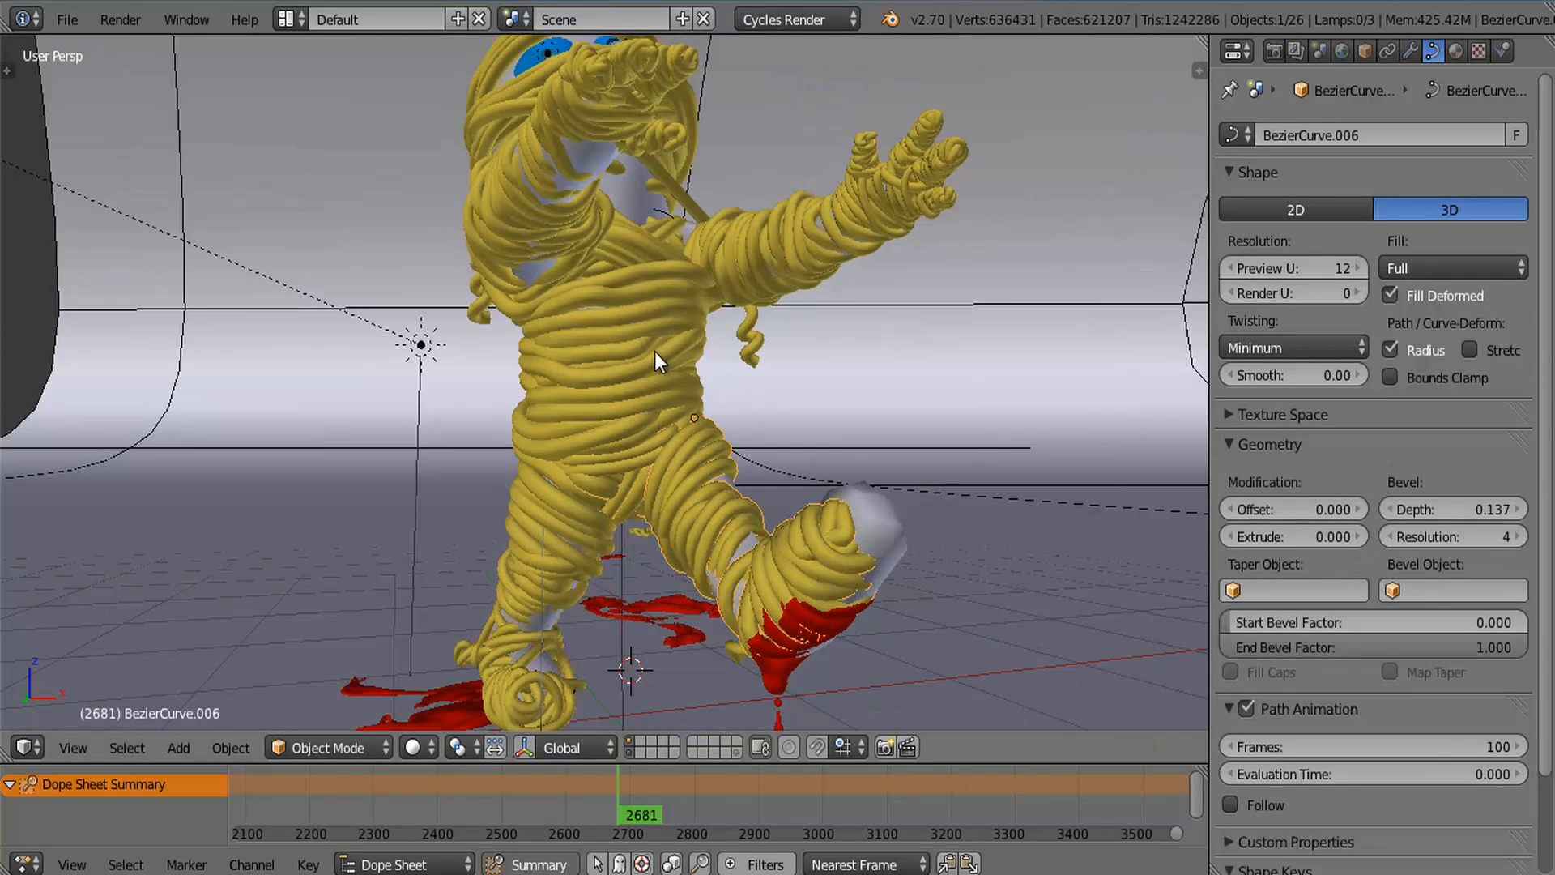
# - Examine the control points of the upper-body and lower-body bandage curves on the wrapped mummy in Edit Mode
pyautogui.rightClick(655, 352)
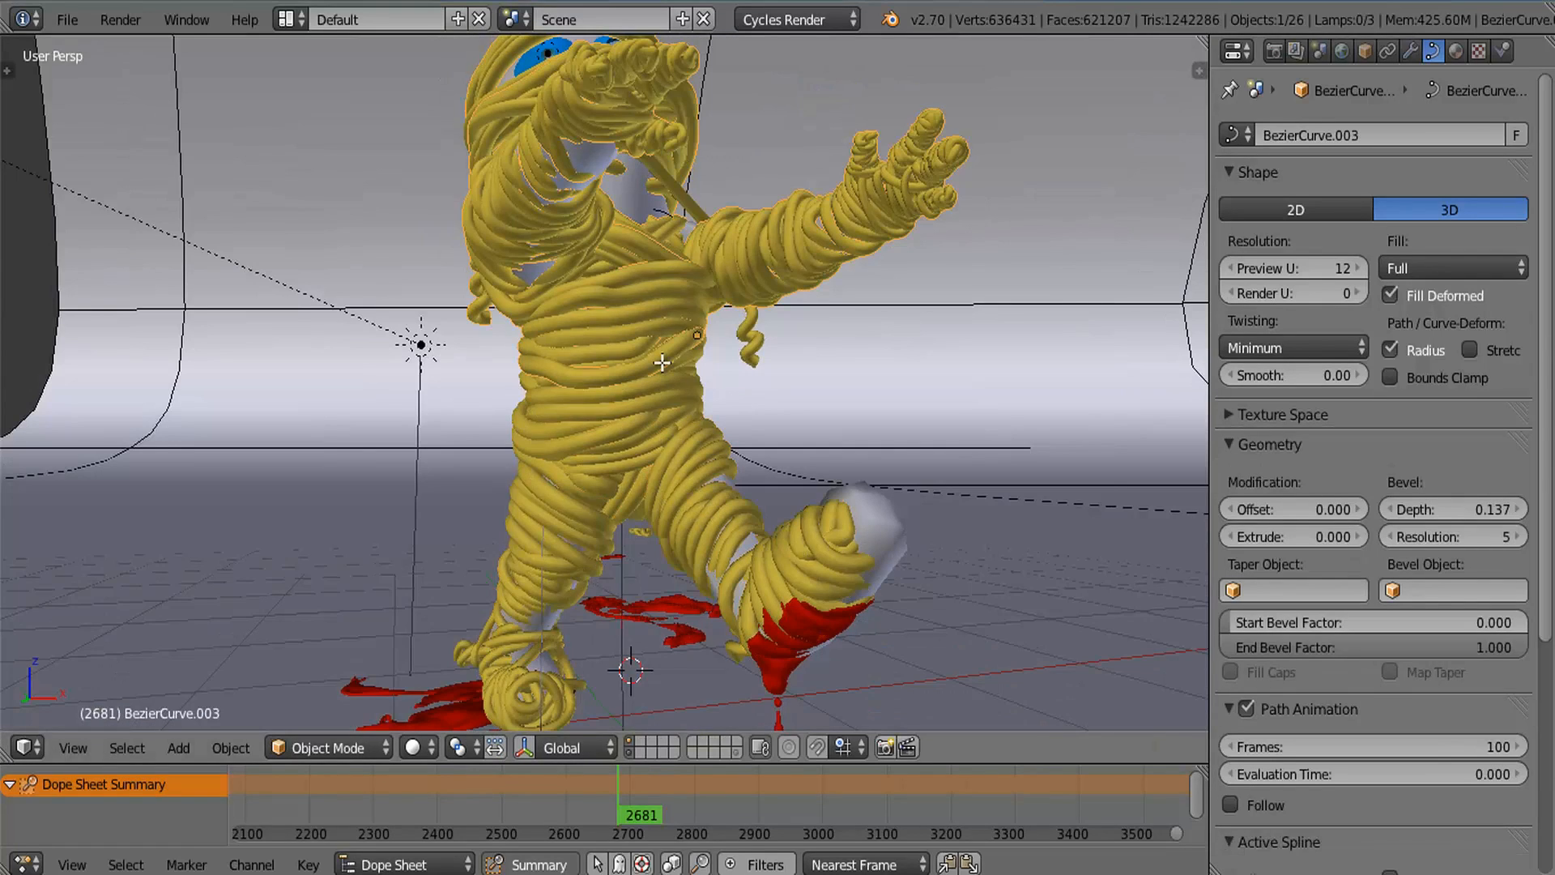
pyautogui.press('Tab')
pyautogui.moveTo(654, 351); pyautogui.dragTo(632, 463, button='middle')
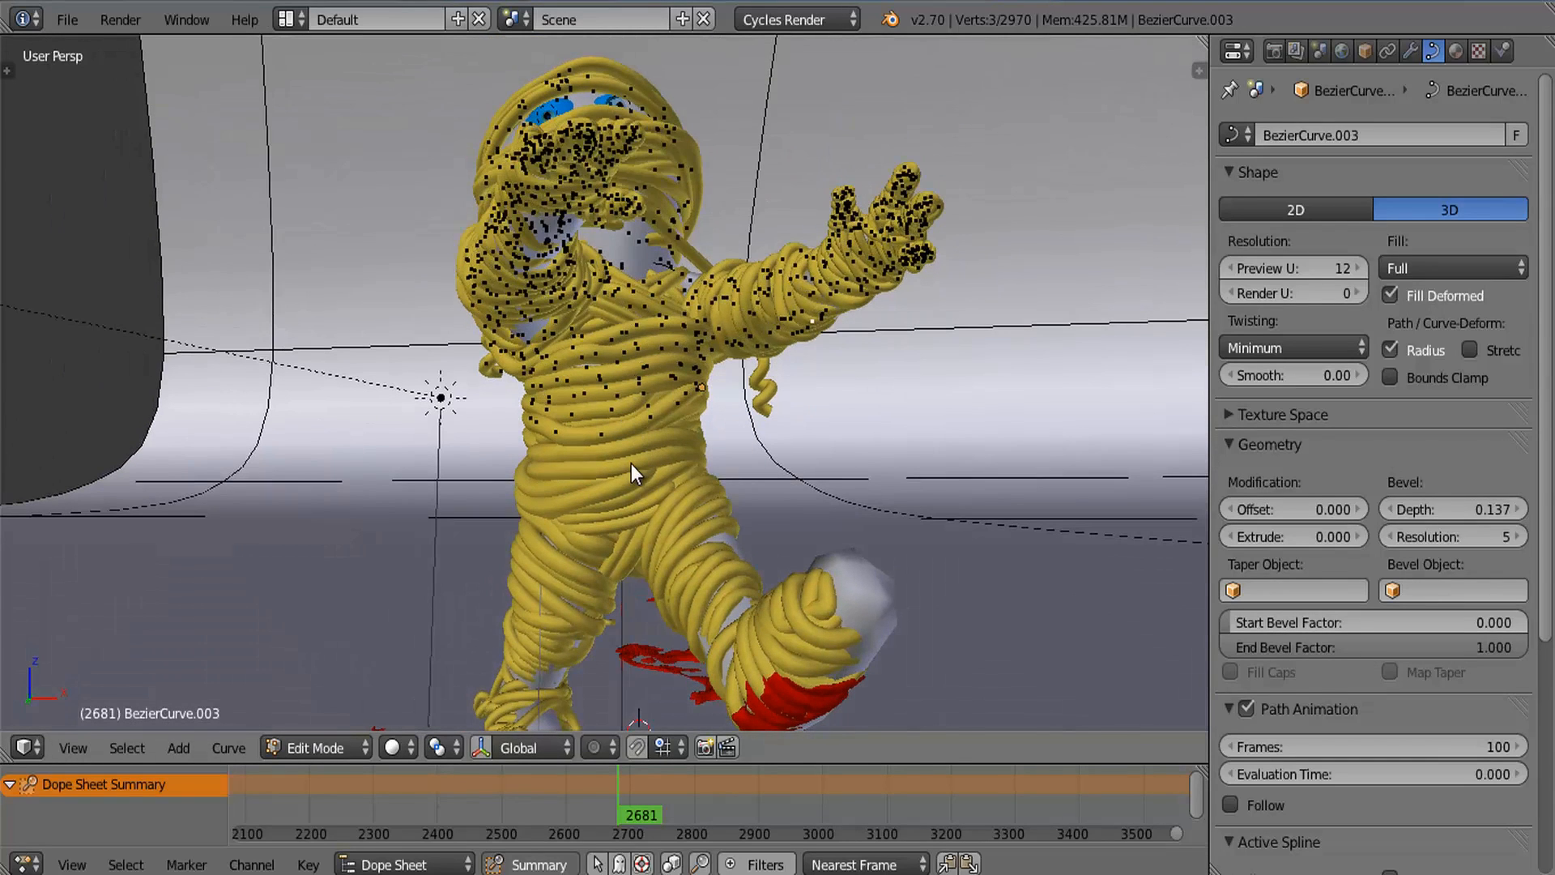
pyautogui.press('Tab')
pyautogui.rightClick(630, 463)
pyautogui.press('Tab')
pyautogui.moveTo(751, 466); pyautogui.dragTo(752, 517, button='middle')
pyautogui.press('Tab')
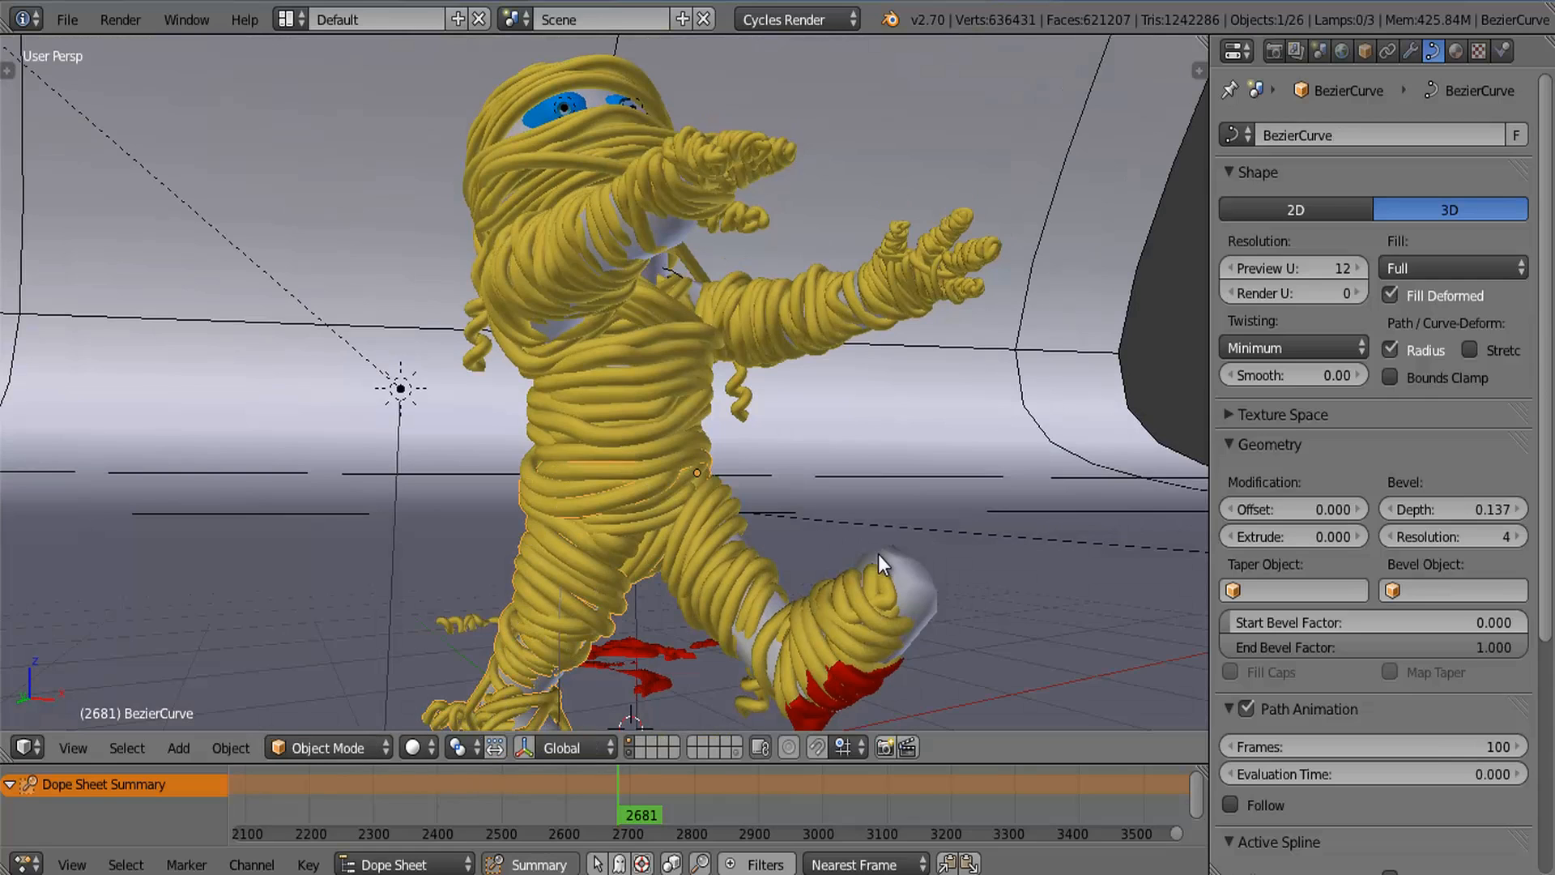
# - Delete the base body mesh underneath the bandages
pyautogui.rightClick(920, 570)
pyautogui.press('g')
pyautogui.press('z')
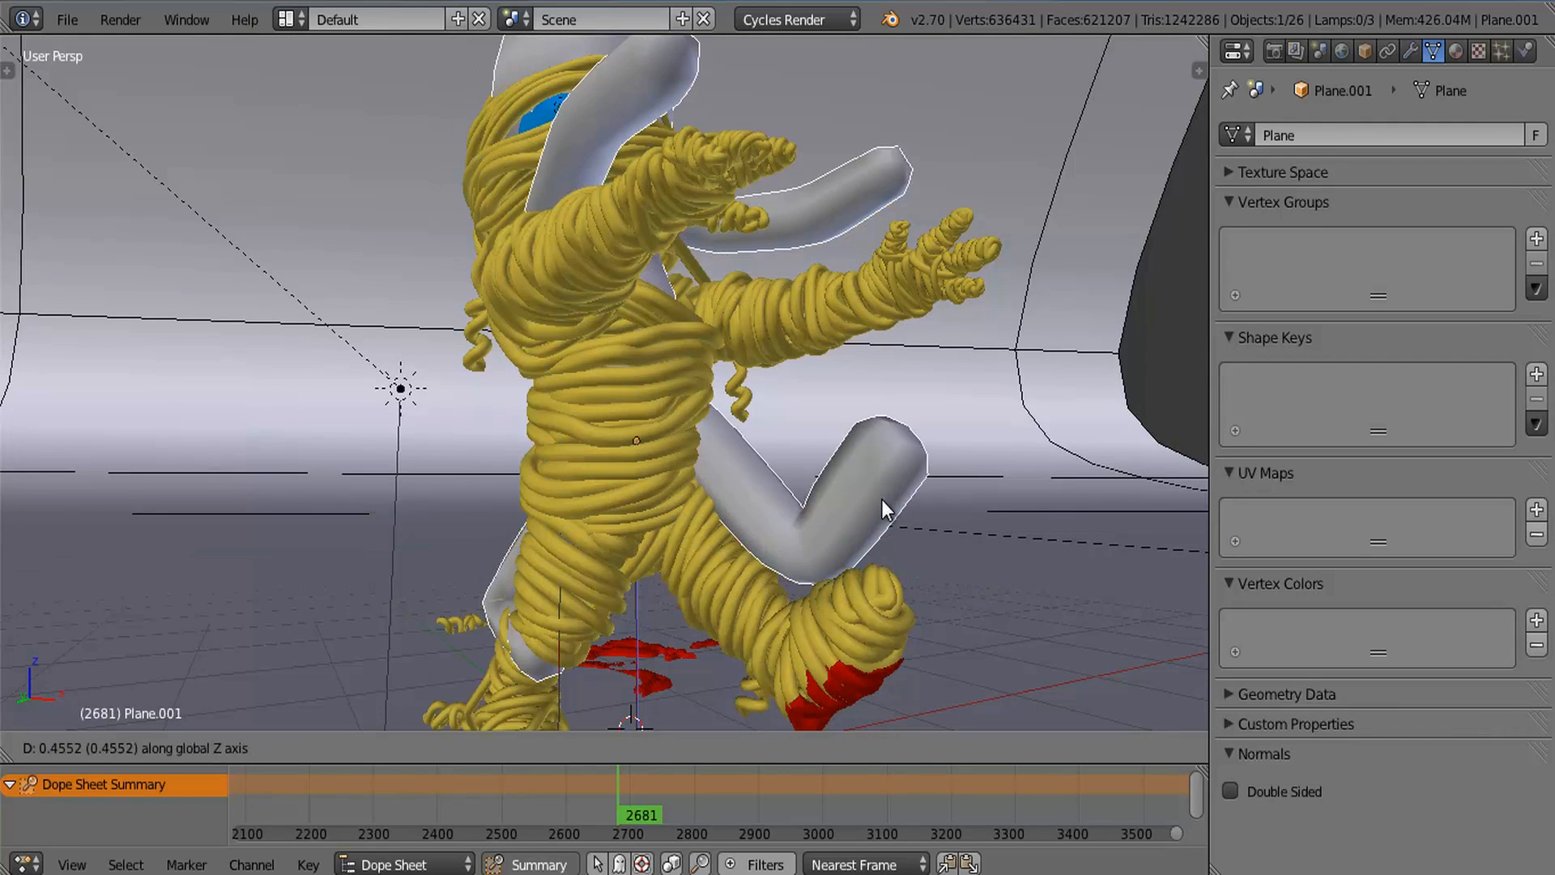
pyautogui.press('Escape')
pyautogui.moveTo(847, 512); pyautogui.dragTo(843, 480, button='middle')
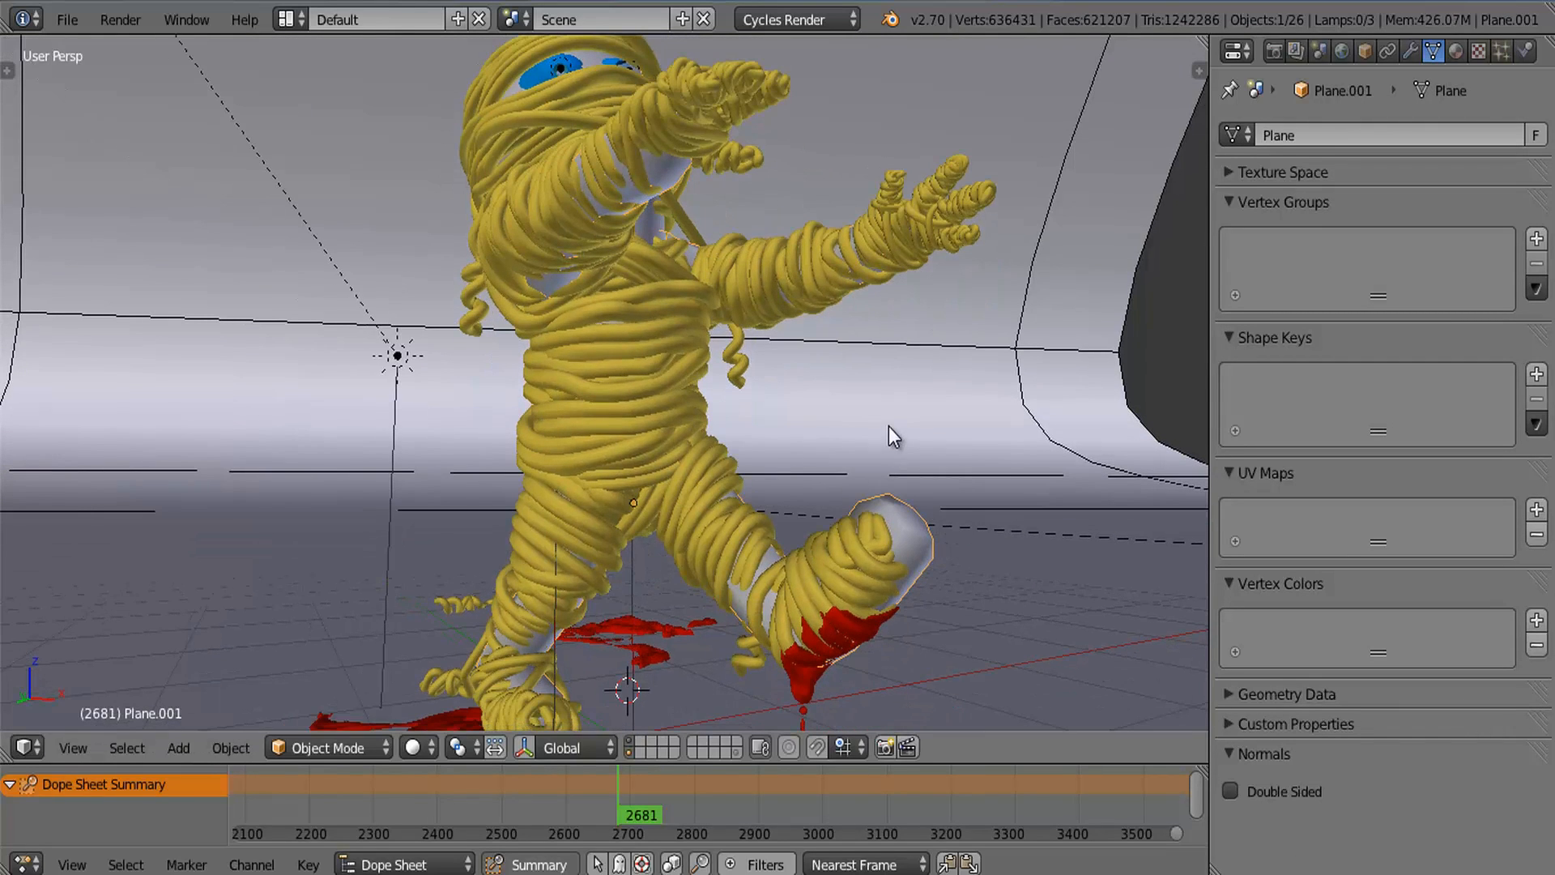
pyautogui.press('x')
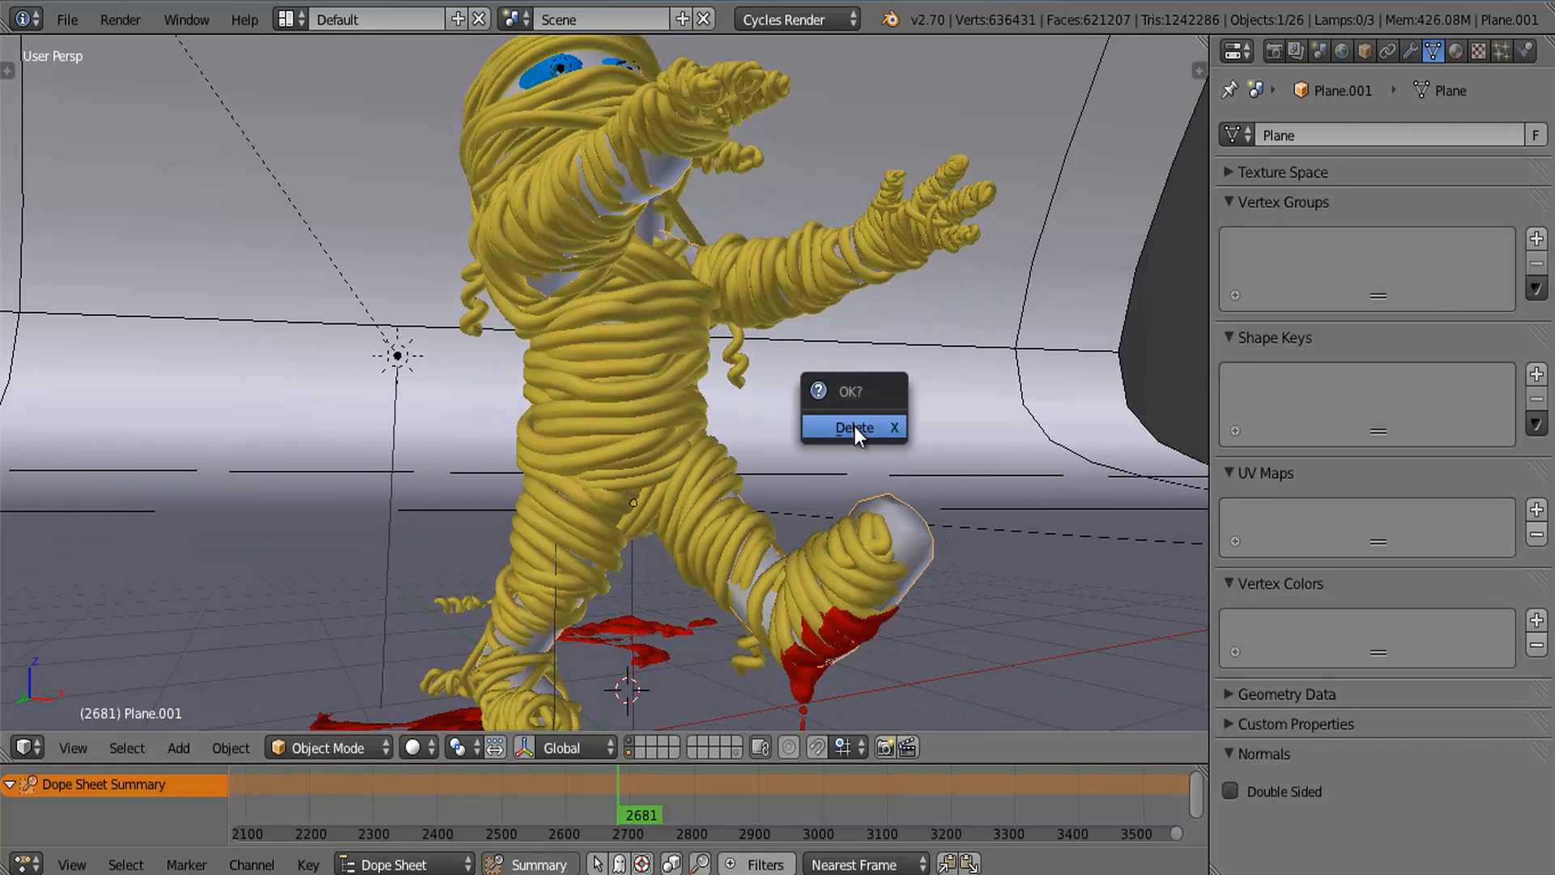
pyautogui.click(854, 426)
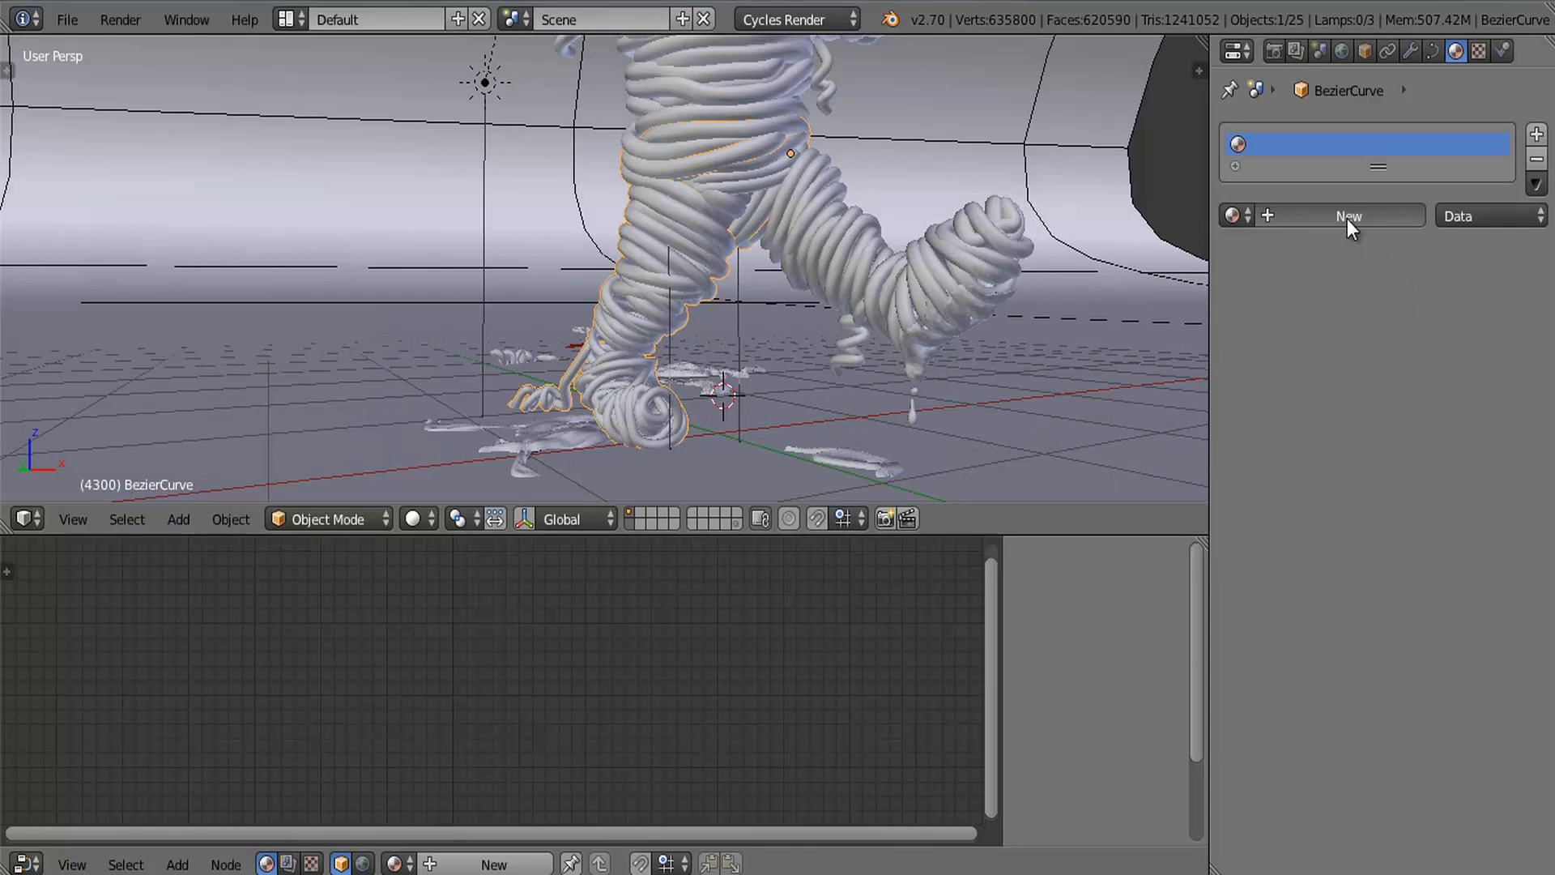
# - Create a new material on the lower-body bandage curve and set its surface to Mix Shader
pyautogui.click(1348, 217)
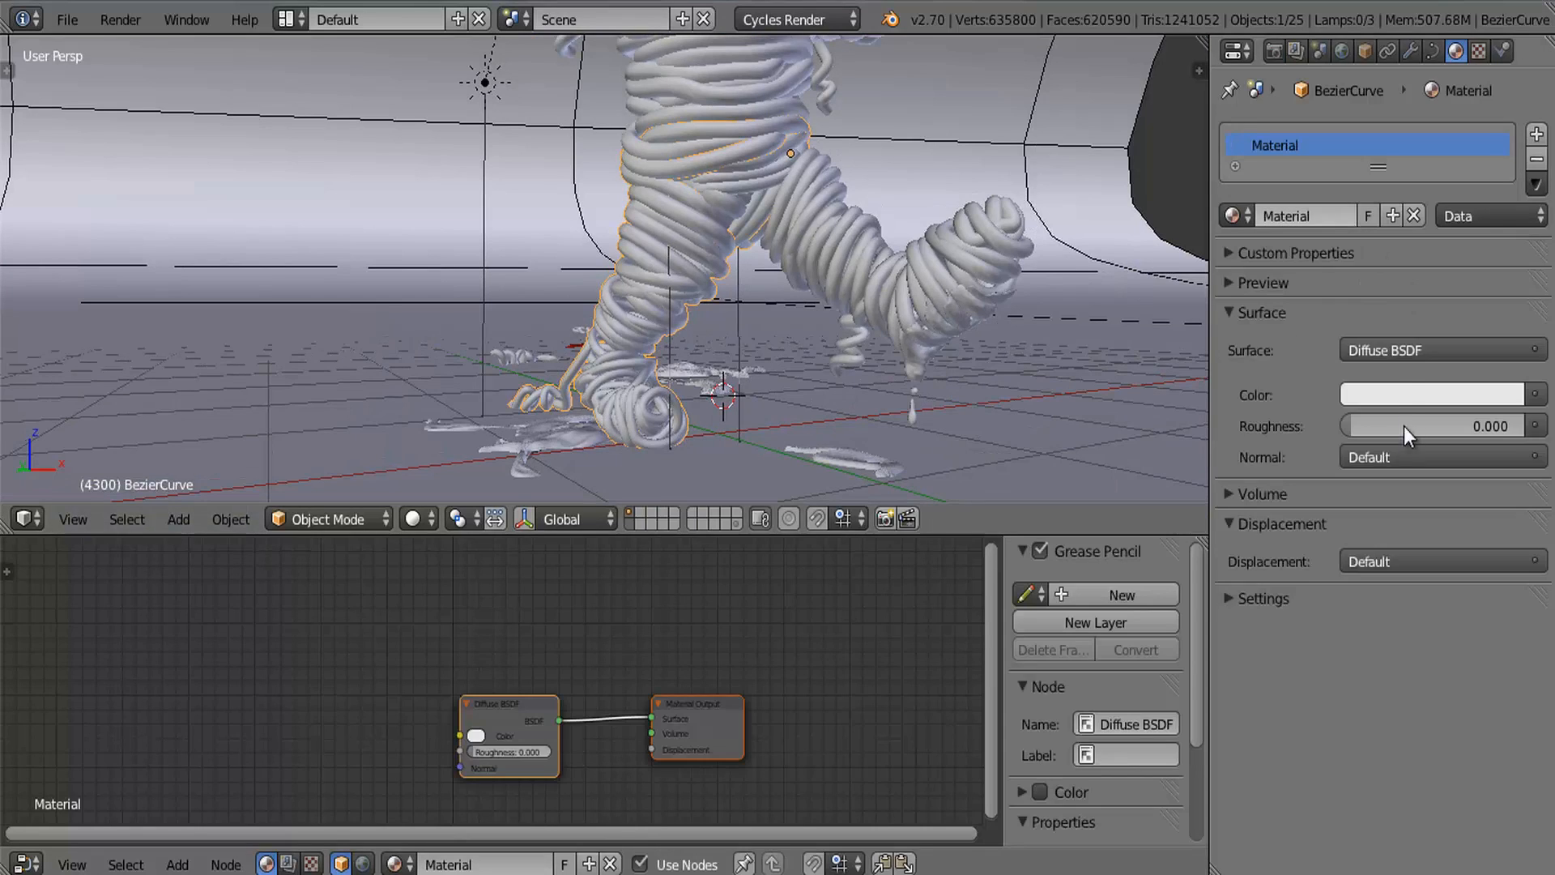
pyautogui.click(1396, 353)
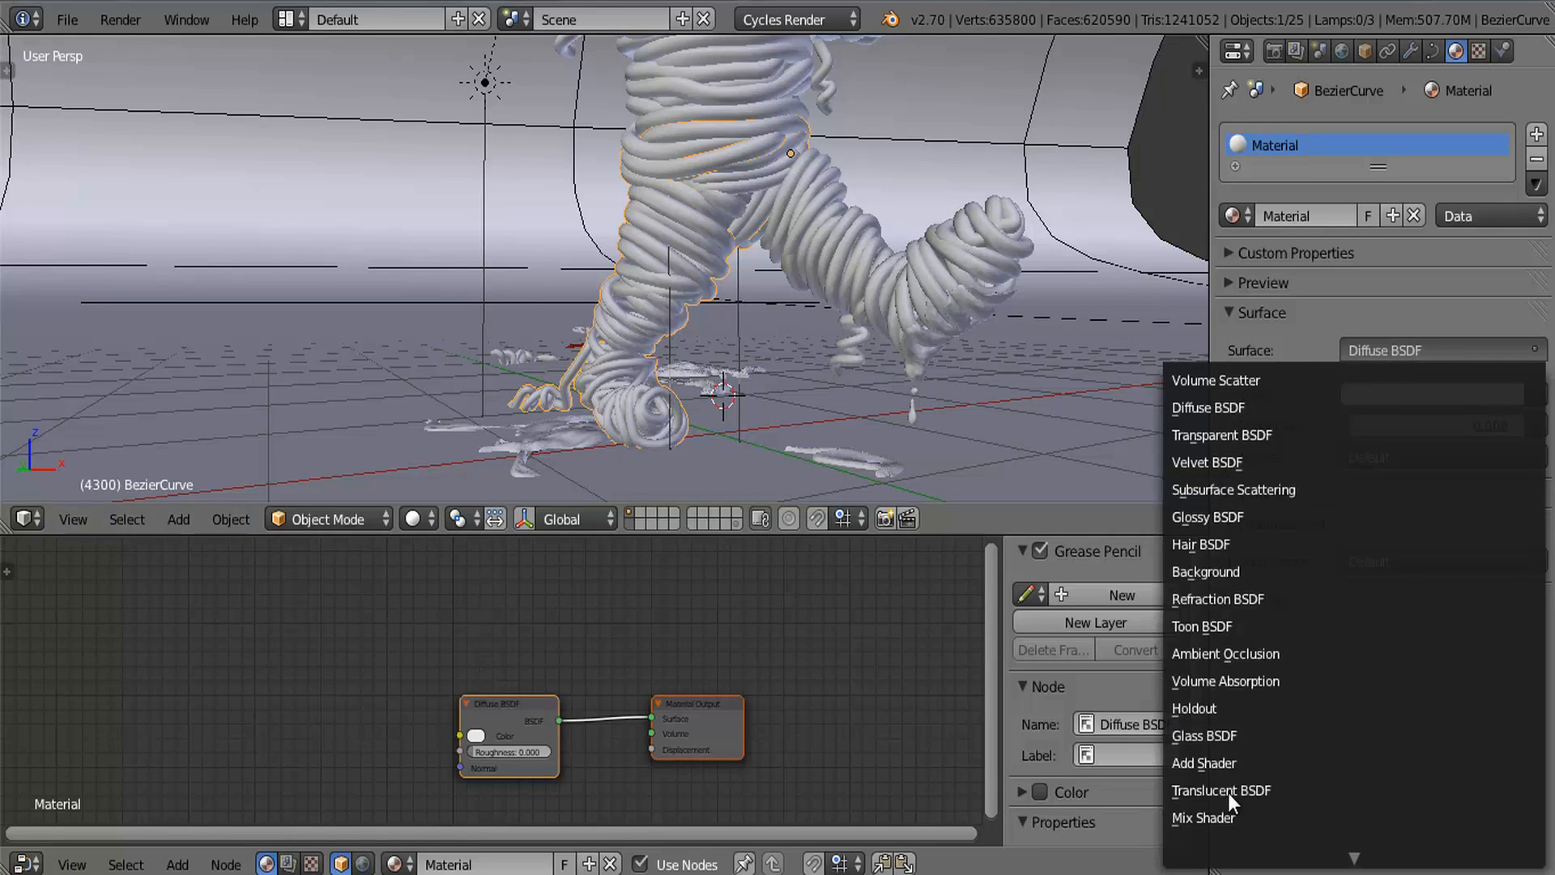
pyautogui.click(1221, 814)
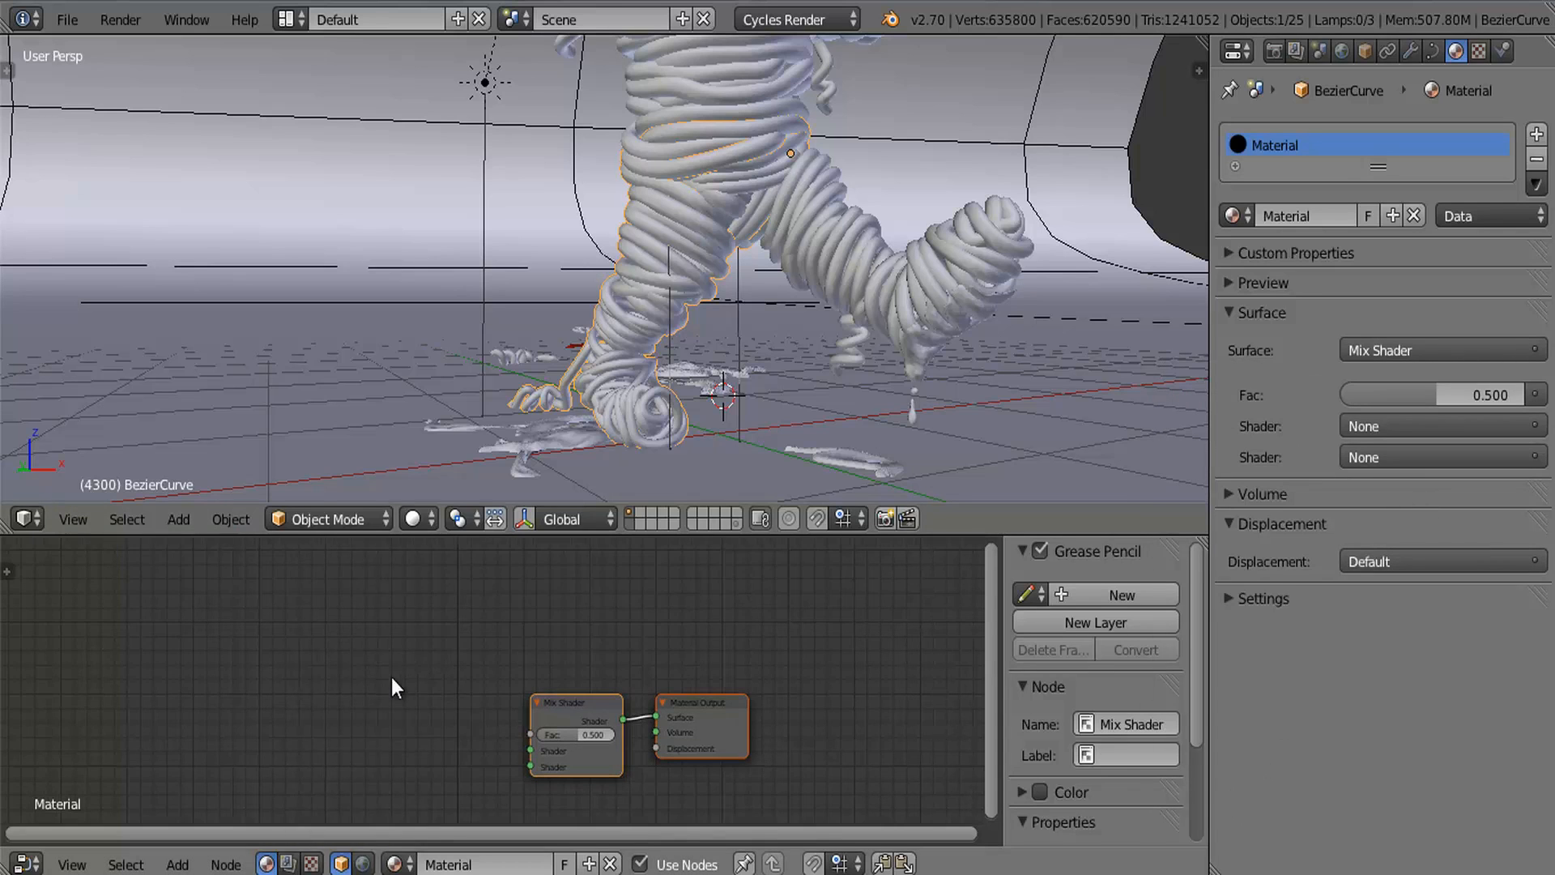
# - Add a Subsurface Scattering node and a Glossy BSDF node beside the Mix Shader in the material's node tree
pyautogui.hotkey('shift', 'a')
pyautogui.moveTo(391, 677)
pyautogui.click(474, 490)
pyautogui.click(317, 589)
pyautogui.moveTo(420, 749); pyautogui.dragTo(430, 722, button='middle')
pyautogui.hotkey('shift', 'a')
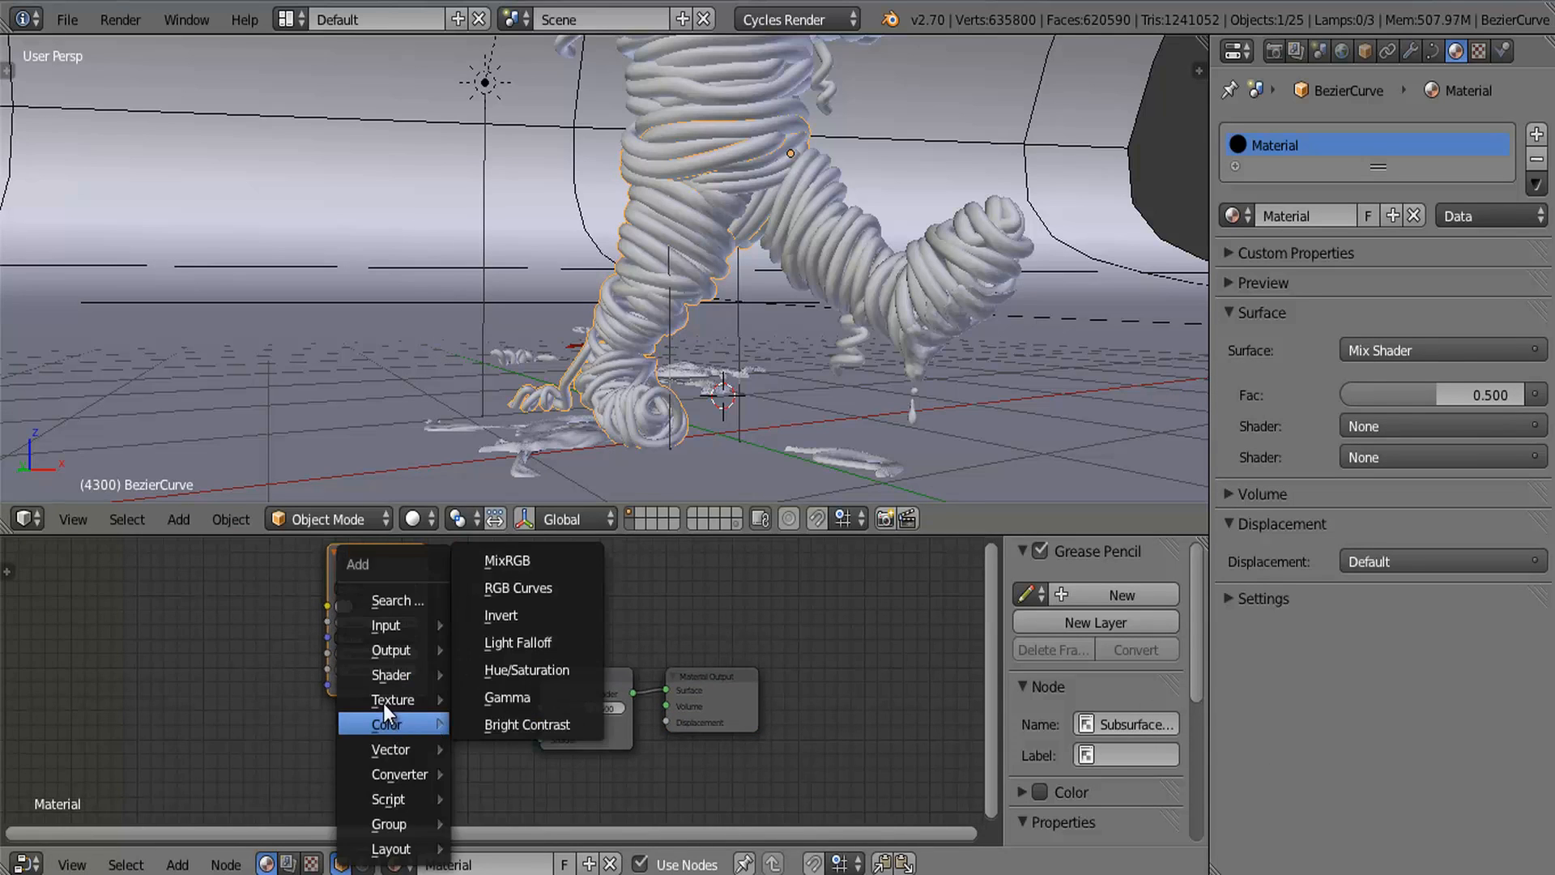
pyautogui.moveTo(400, 694)
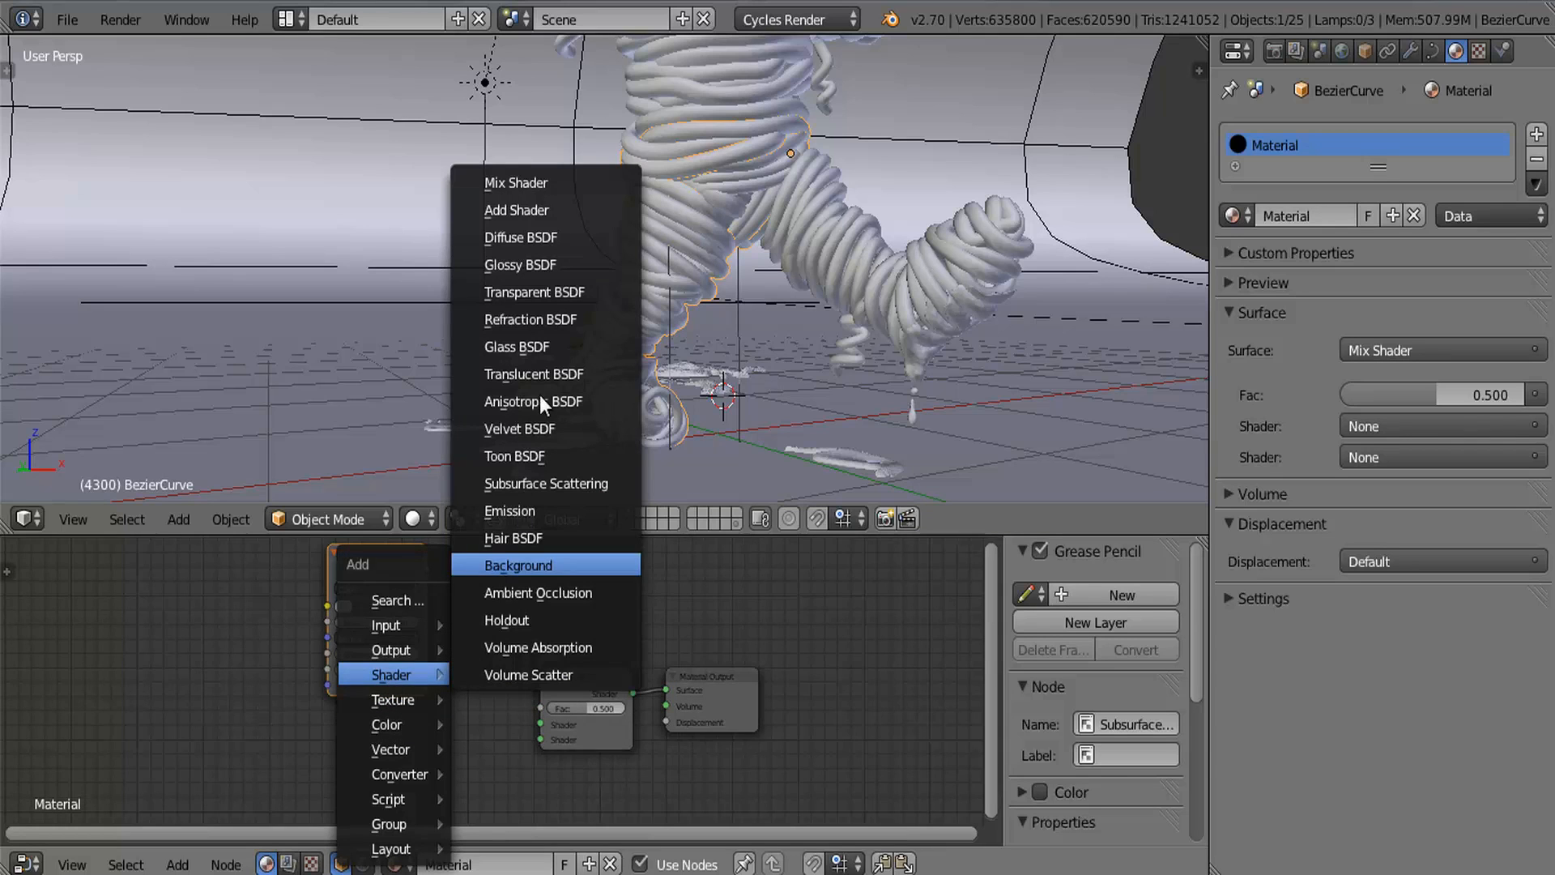
pyautogui.click(526, 262)
pyautogui.click(319, 752)
# - Connect Subsurface Scattering and Glossy BSDF to the Mix Shader's first and second shader inputs and set its factor to 0.082
pyautogui.moveTo(426, 571); pyautogui.dragTo(514, 703)
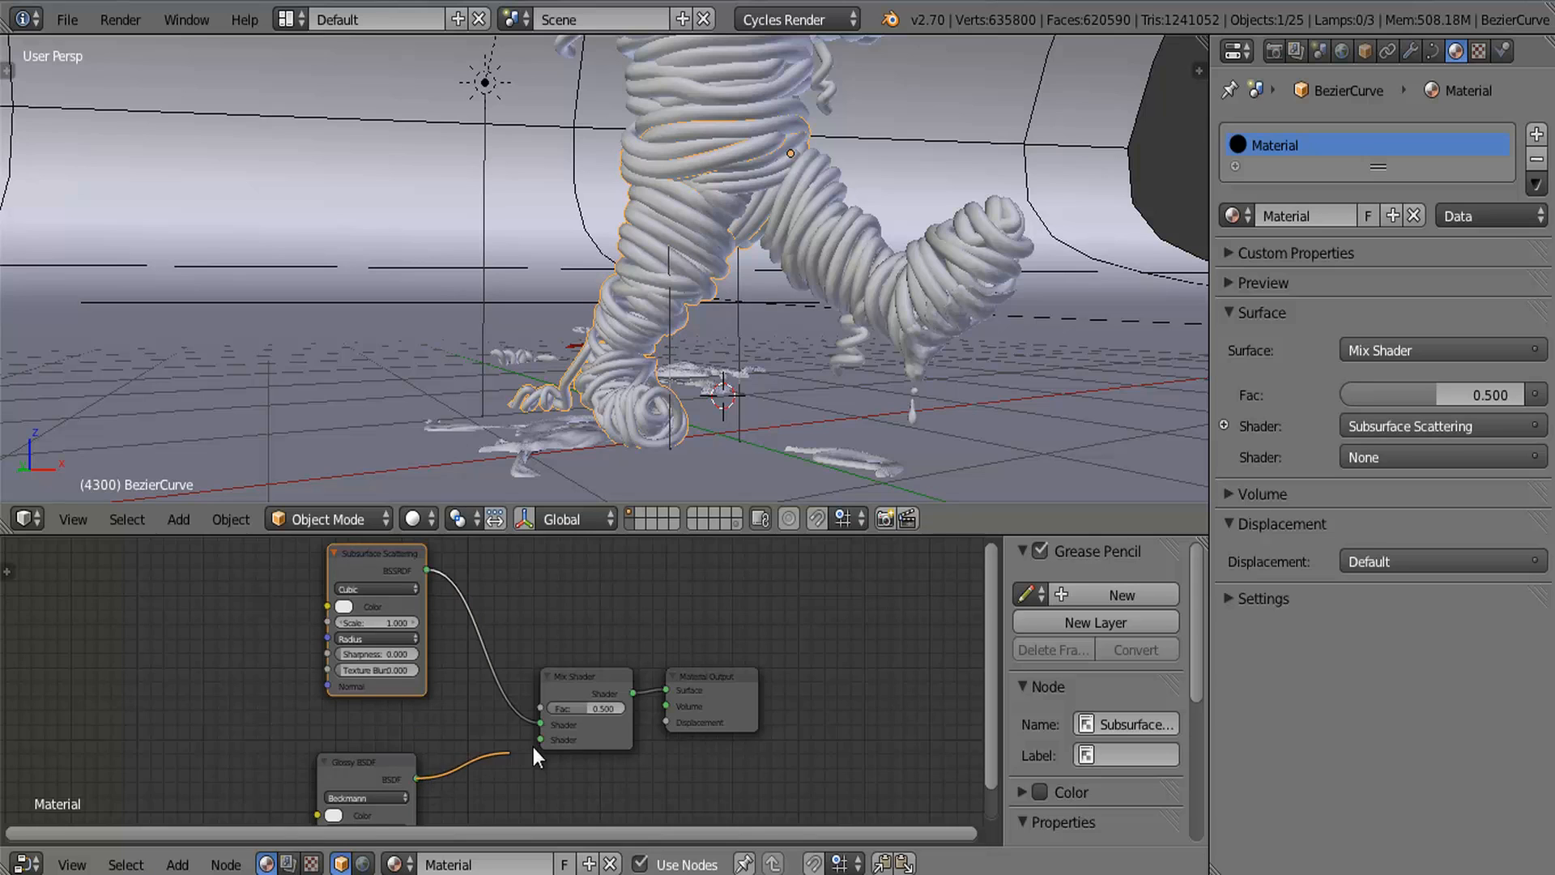
pyautogui.scroll(2, 690, 669)
pyautogui.moveTo(630, 716); pyautogui.dragTo(625, 716)
# - Set the Glossy BSDF node's roughness to 0.000
pyautogui.moveTo(451, 808); pyautogui.dragTo(500, 734, button='middle')
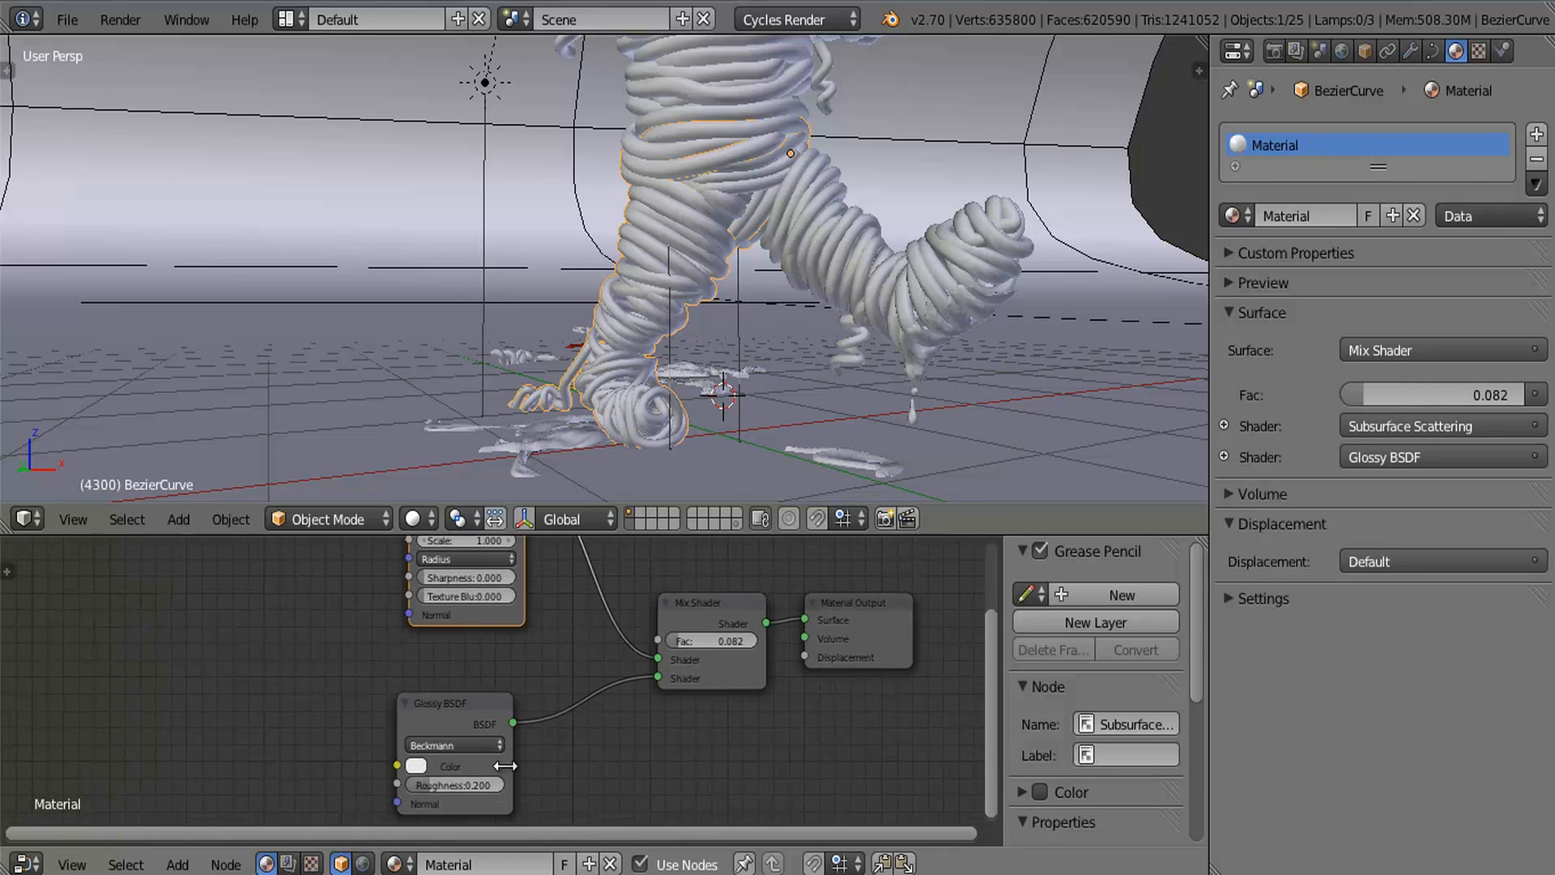
pyautogui.scroll(2, 486, 749)
pyautogui.moveTo(600, 656); pyautogui.dragTo(765, 512, button='middle')
pyautogui.scroll(2, 662, 651)
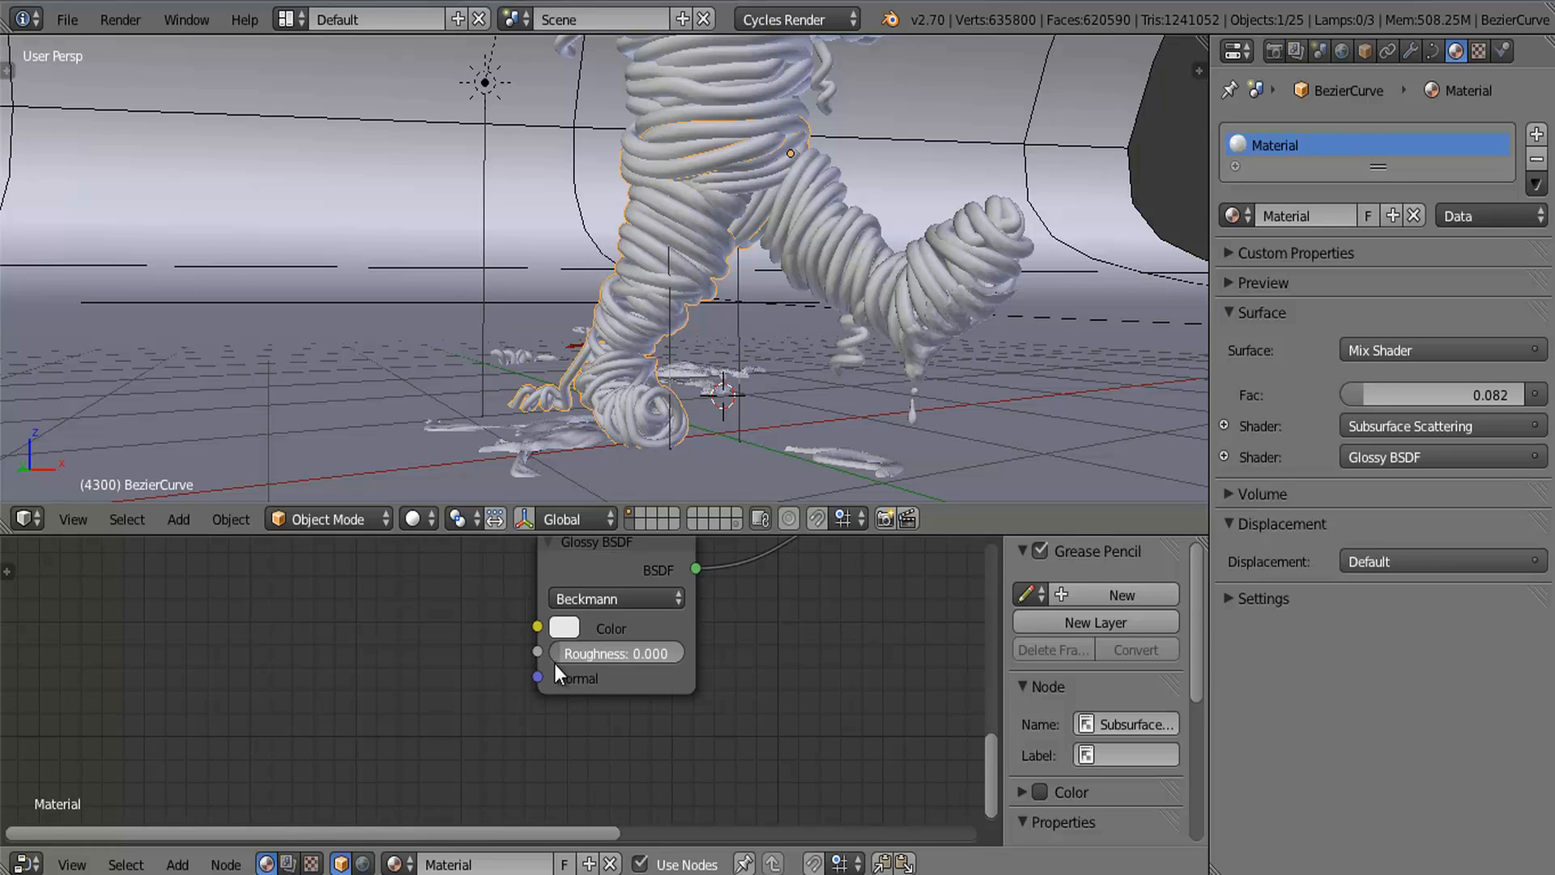
# - Set the Subsurface Scattering node's color to a pale yellow of R 0.800, G 0.777, B 0.552
pyautogui.moveTo(744, 593); pyautogui.dragTo(652, 675, button='middle')
pyautogui.moveTo(747, 628); pyautogui.dragTo(741, 808, button='middle')
pyautogui.moveTo(541, 619); pyautogui.dragTo(525, 695, button='middle')
pyautogui.click(469, 619)
pyautogui.moveTo(526, 377); pyautogui.dragTo(512, 391)
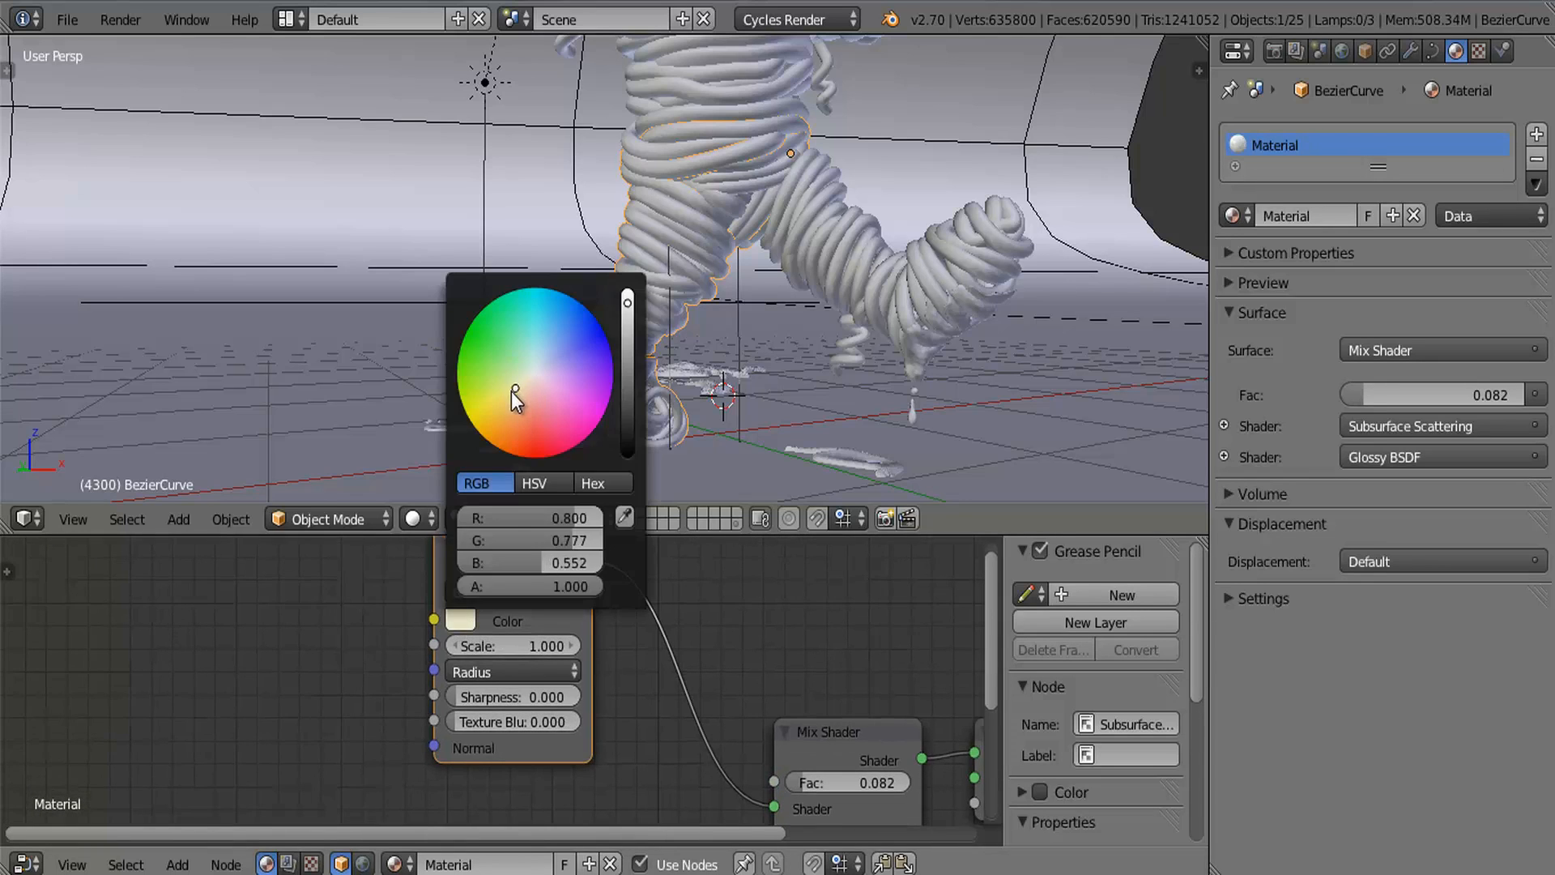
pyautogui.scroll(1, 662, 643)
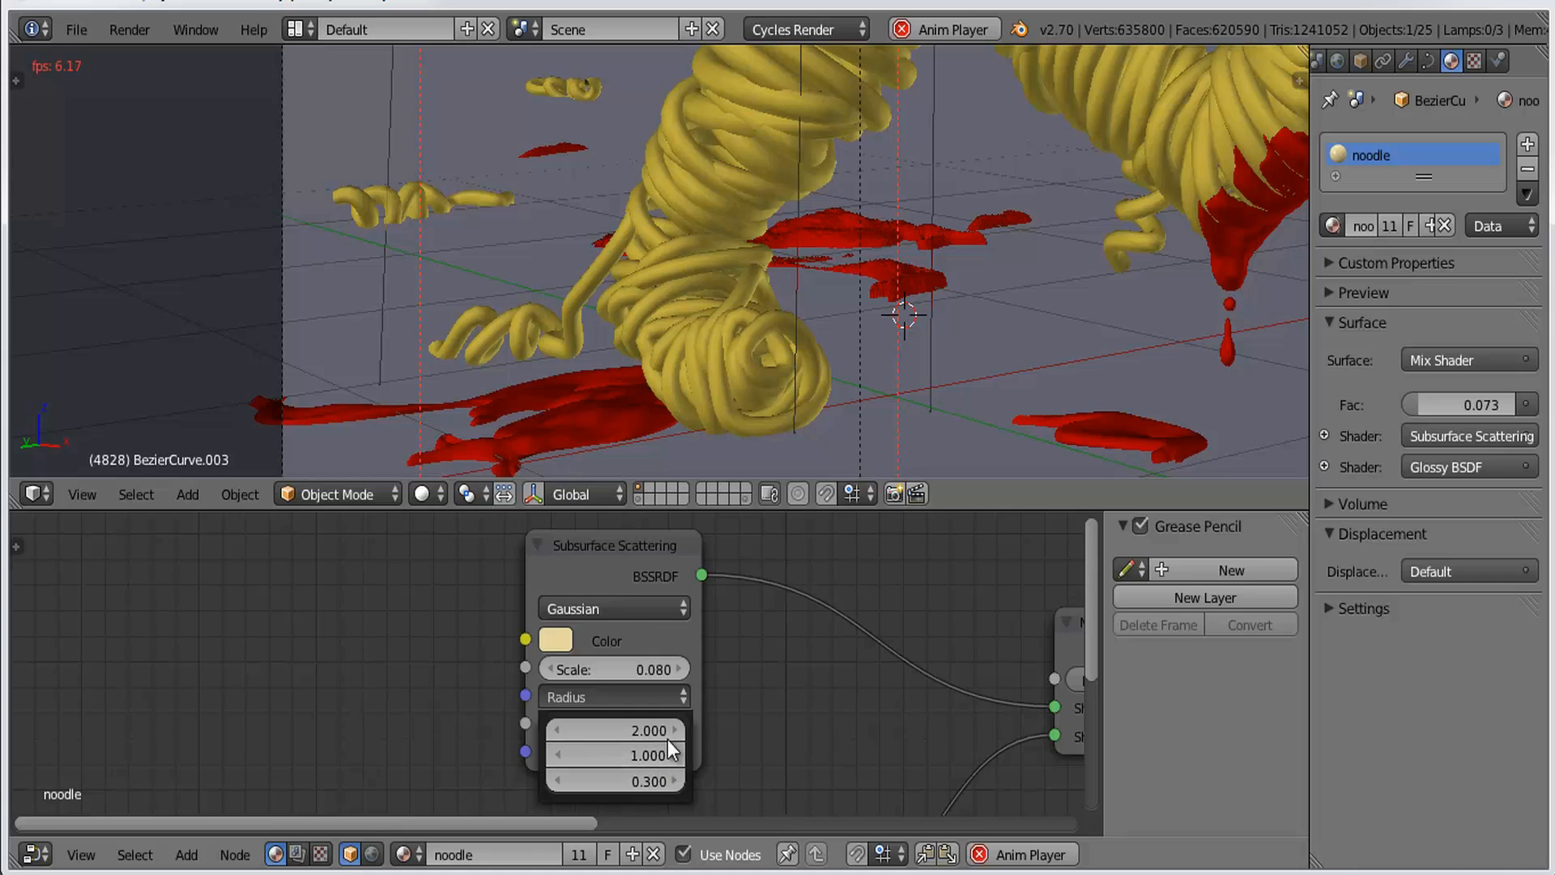
# - Examine the noodle material's subsurface Radius values and view the rendered image yummy mummy.tif
pyautogui.click(669, 692)
pyautogui.click(673, 696)
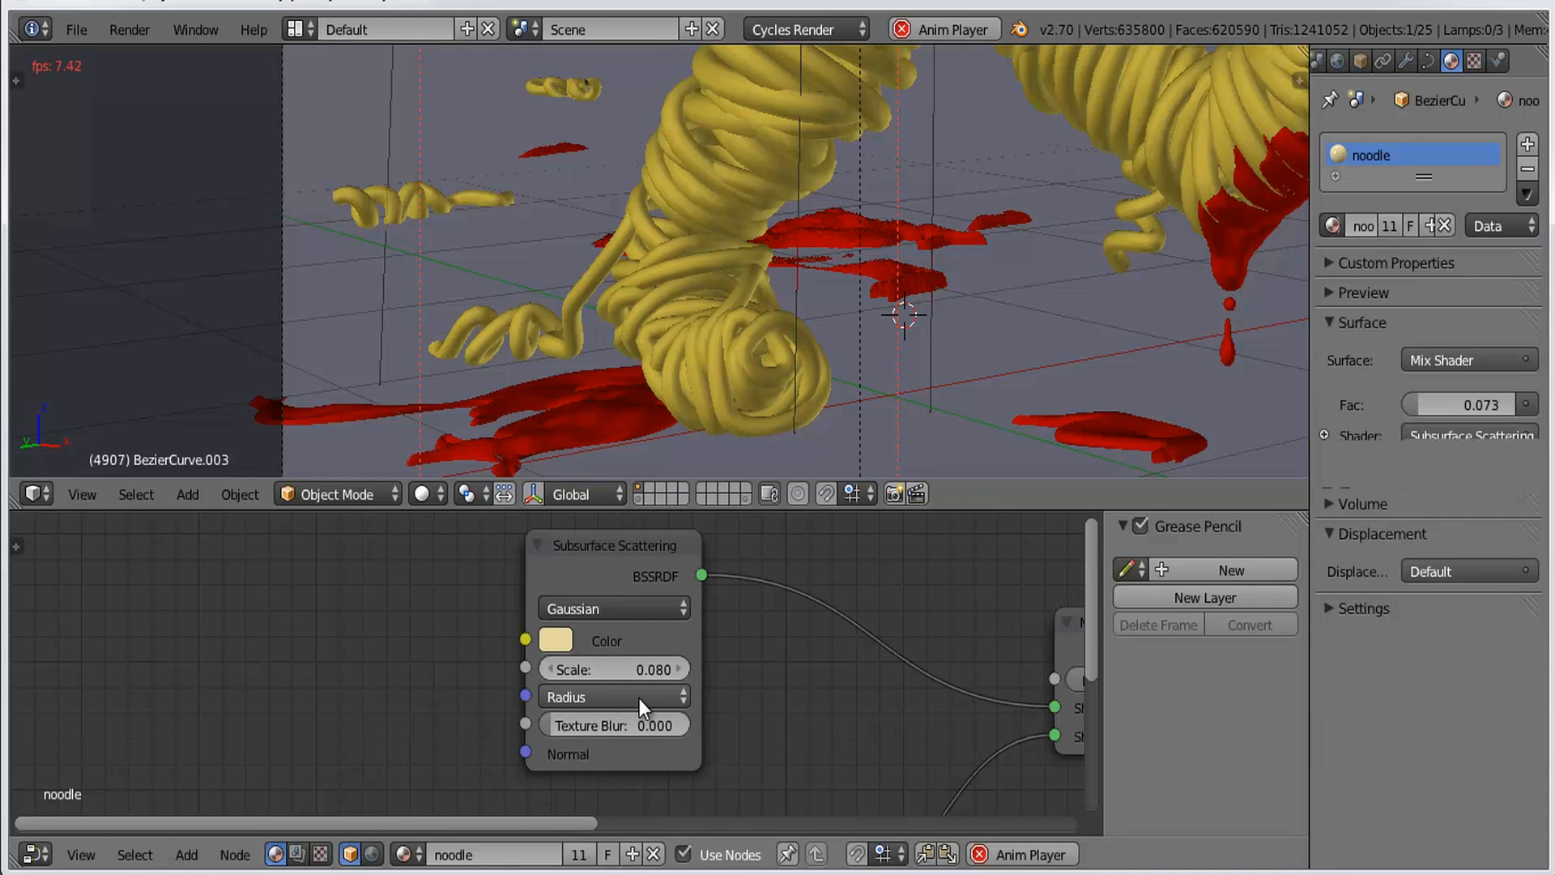
pyautogui.hotkey('alt', 'Tab')
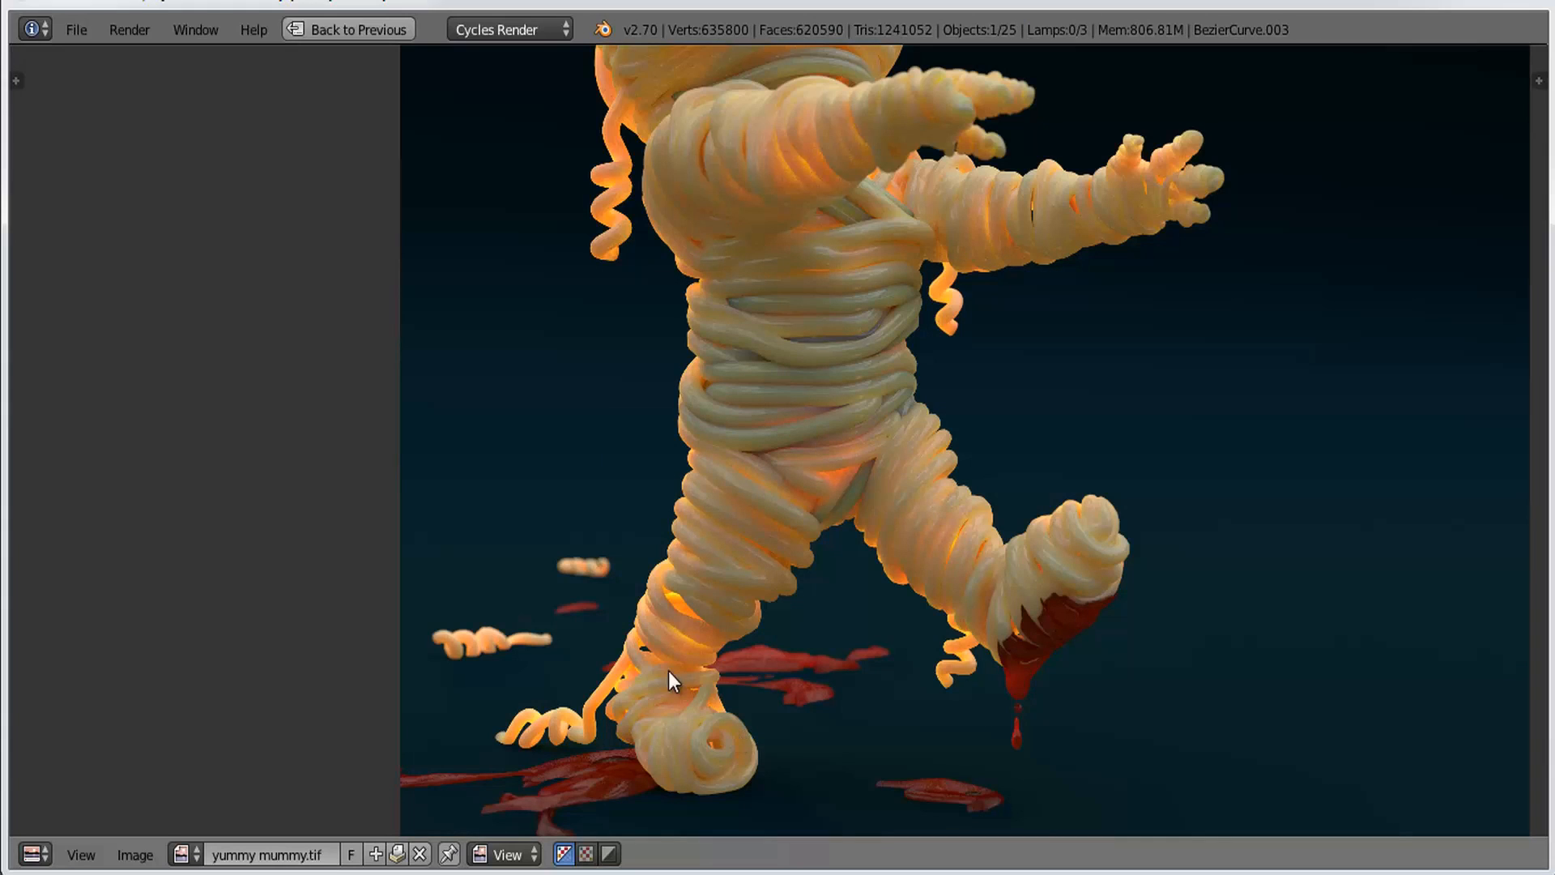